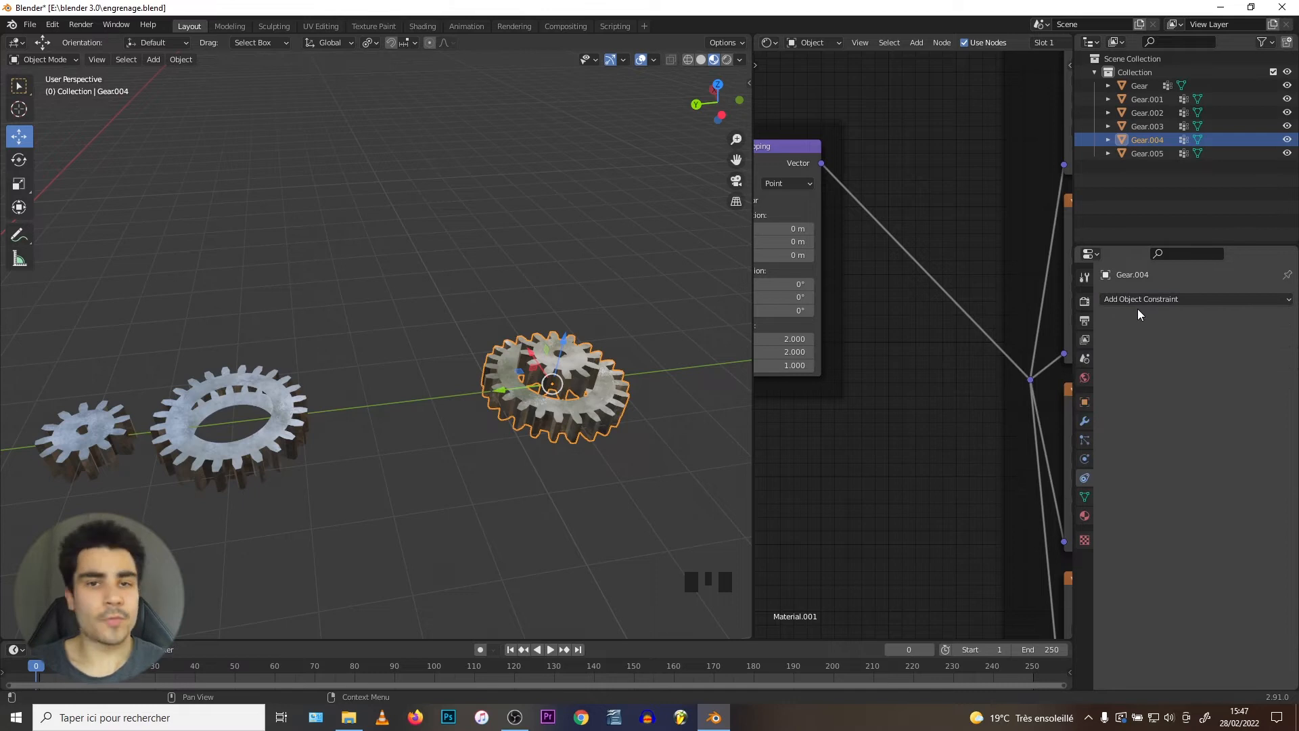
- Move the small gear Gear.001 along the Y axis in top view until its teeth reach those of the neighbouring large ring gear
{"action": "scroll", "coordinate": [168, 327], "scroll_direction": "up", "scroll_amount": 2}
{"action": "middle_click_drag", "start_coordinate": [168, 327], "coordinate": [564, 360]}
{"action": "scroll", "coordinate": [312, 352], "scroll_direction": "up", "scroll_amount": 2}
{"action": "left_click_drag", "start_coordinate": [564, 360], "coordinate": [433, 363]}
{"action": "scroll", "coordinate": [340, 339], "scroll_direction": "up", "scroll_amount": 3}
{"action": "left_click", "coordinate": [290, 361]}
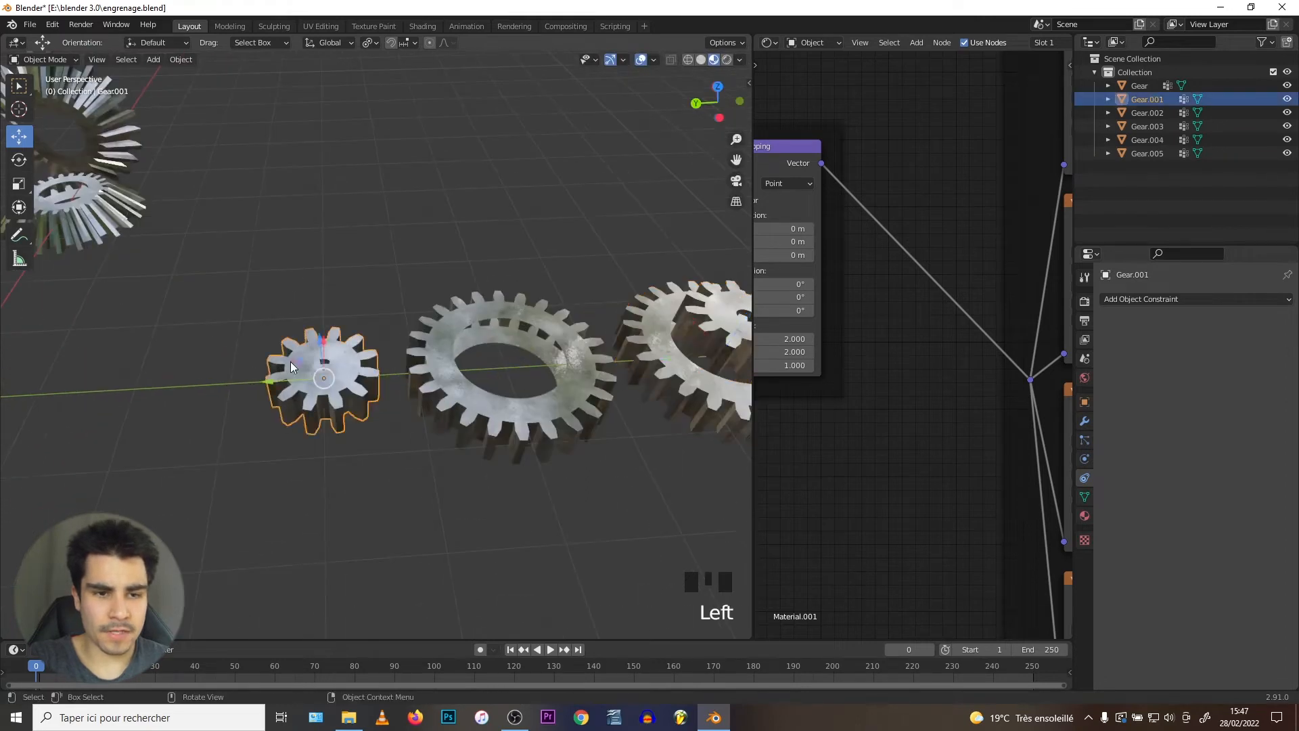
{"action": "middle_click_drag", "start_coordinate": [290, 361], "coordinate": [328, 359], "text": "shift"}
{"action": "scroll", "coordinate": [354, 354], "scroll_direction": "up", "scroll_amount": 2}
{"action": "scroll", "coordinate": [343, 391], "scroll_direction": "up", "scroll_amount": 2, "text": "shift"}
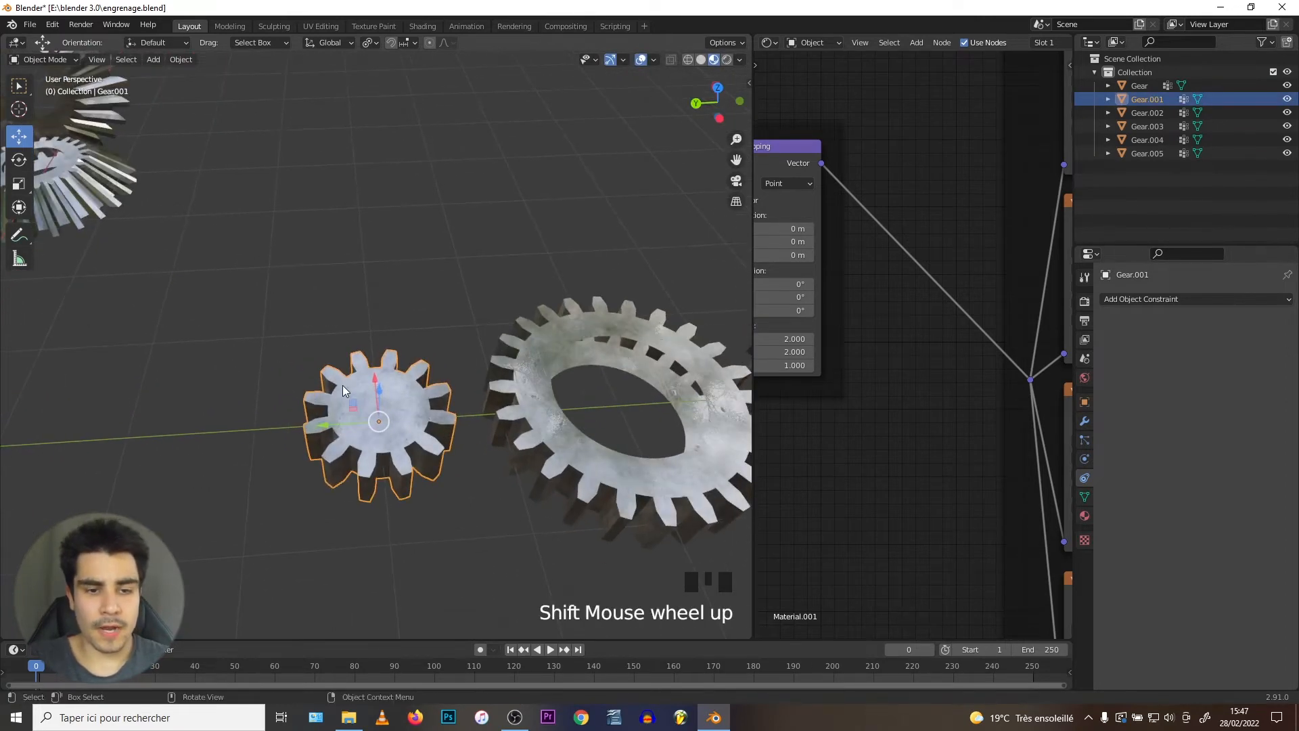
{"action": "mouse_move", "coordinate": [335, 371]}
{"action": "middle_mouse_down"}
{"action": "mouse_move", "coordinate": [332, 417]}
{"action": "mouse_move", "coordinate": [337, 391]}
{"action": "middle_mouse_up"}
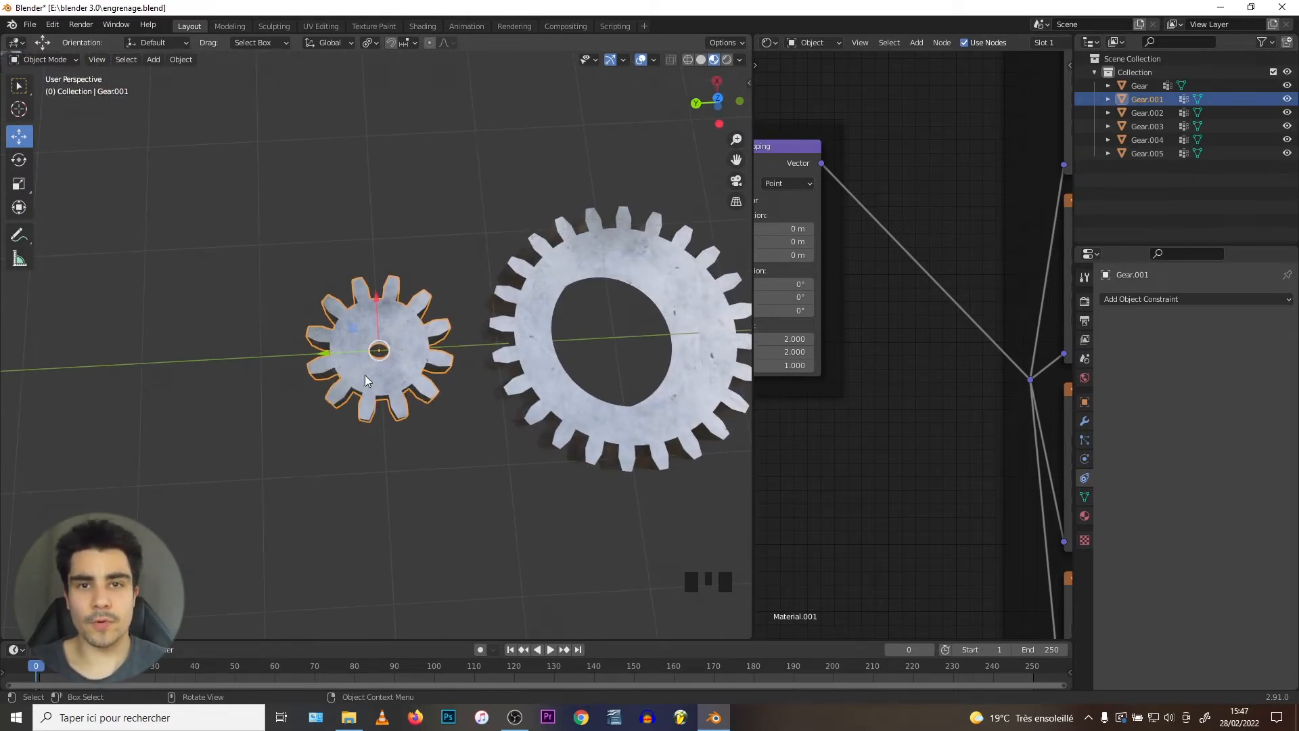
{"action": "scroll", "coordinate": [359, 356], "scroll_direction": "up", "scroll_amount": 4}
{"action": "middle_click_drag", "start_coordinate": [359, 356], "coordinate": [394, 323]}
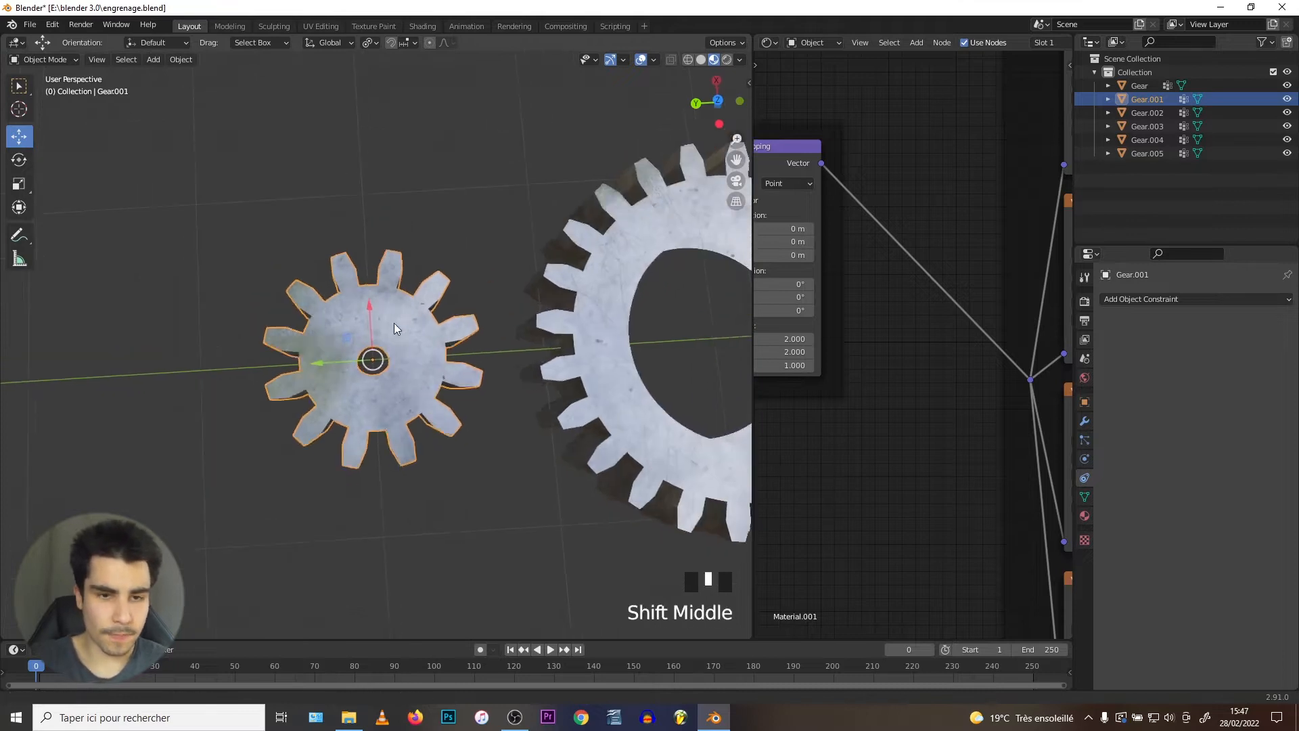
{"action": "key", "text": "KP_7"}
{"action": "scroll", "coordinate": [391, 334], "scroll_direction": "down", "scroll_amount": 2}
{"action": "scroll", "coordinate": [382, 299], "scroll_direction": "up", "scroll_amount": 1}
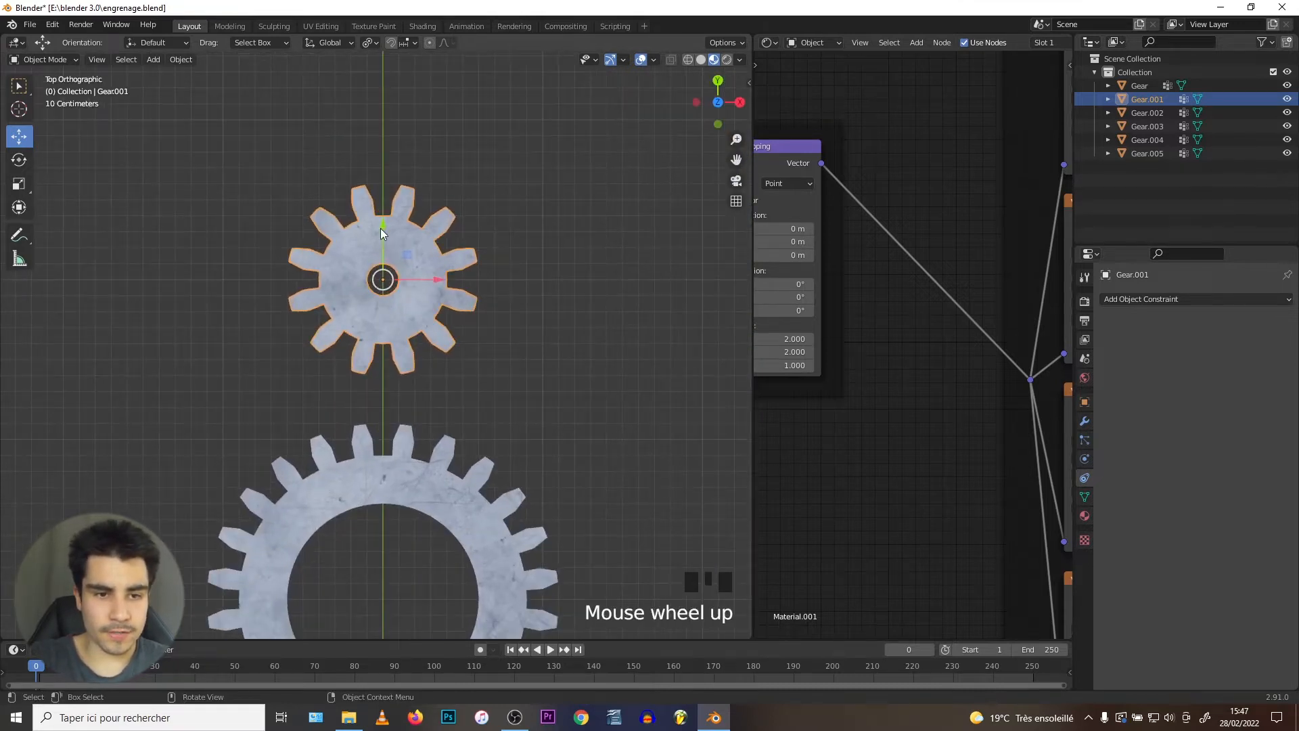
{"action": "left_click_drag", "start_coordinate": [381, 229], "coordinate": [381, 308]}
{"action": "middle_click_drag", "start_coordinate": [381, 308], "coordinate": [345, 372]}
{"action": "key", "text": "KP_7"}
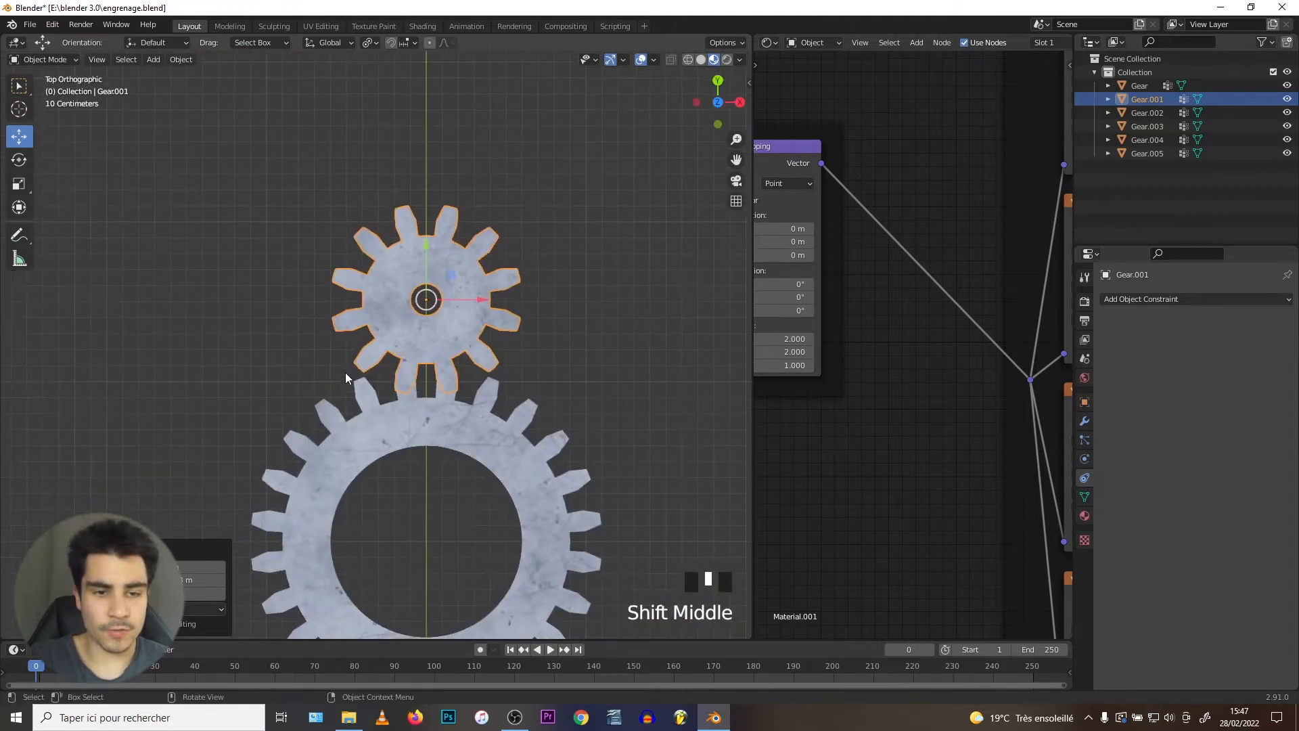
{"action": "double_click", "coordinate": [253, 277]}
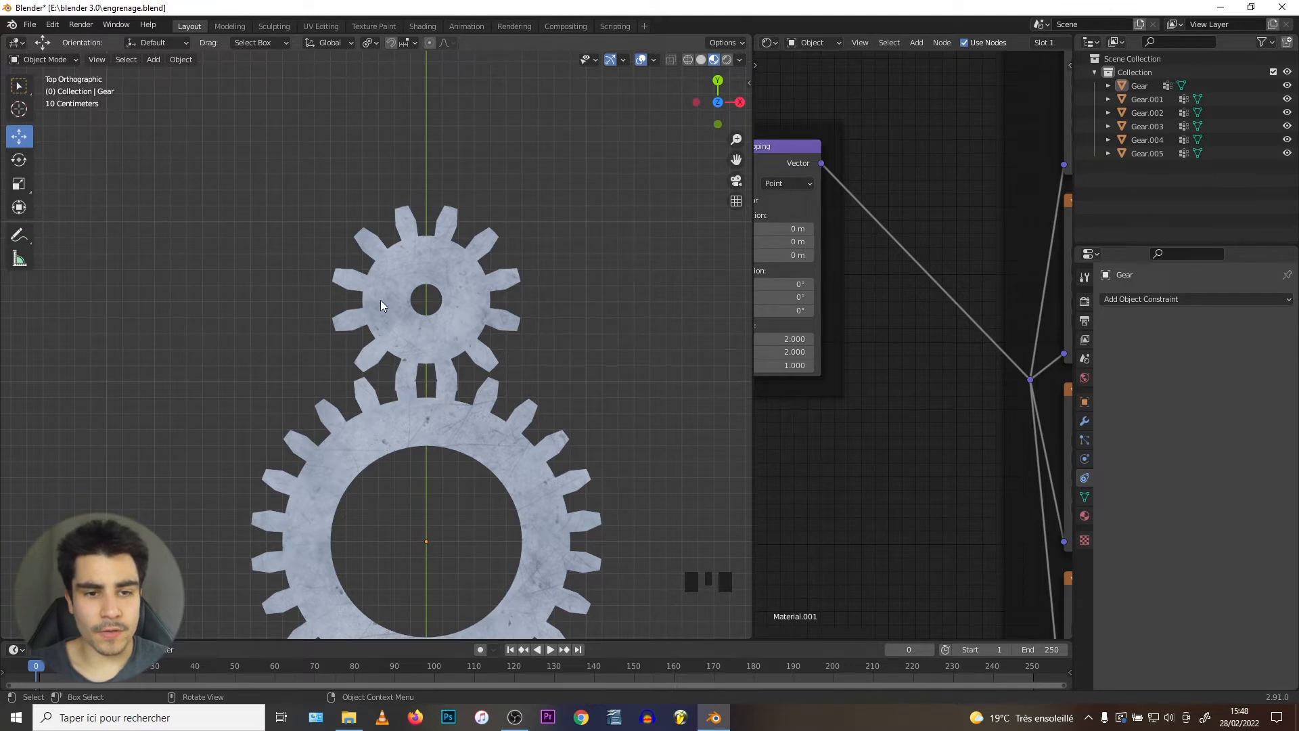
- Add a Copy Rotation constraint to the large ring gear with the small gear Gear.001 as its target
{"action": "left_click", "coordinate": [385, 433]}
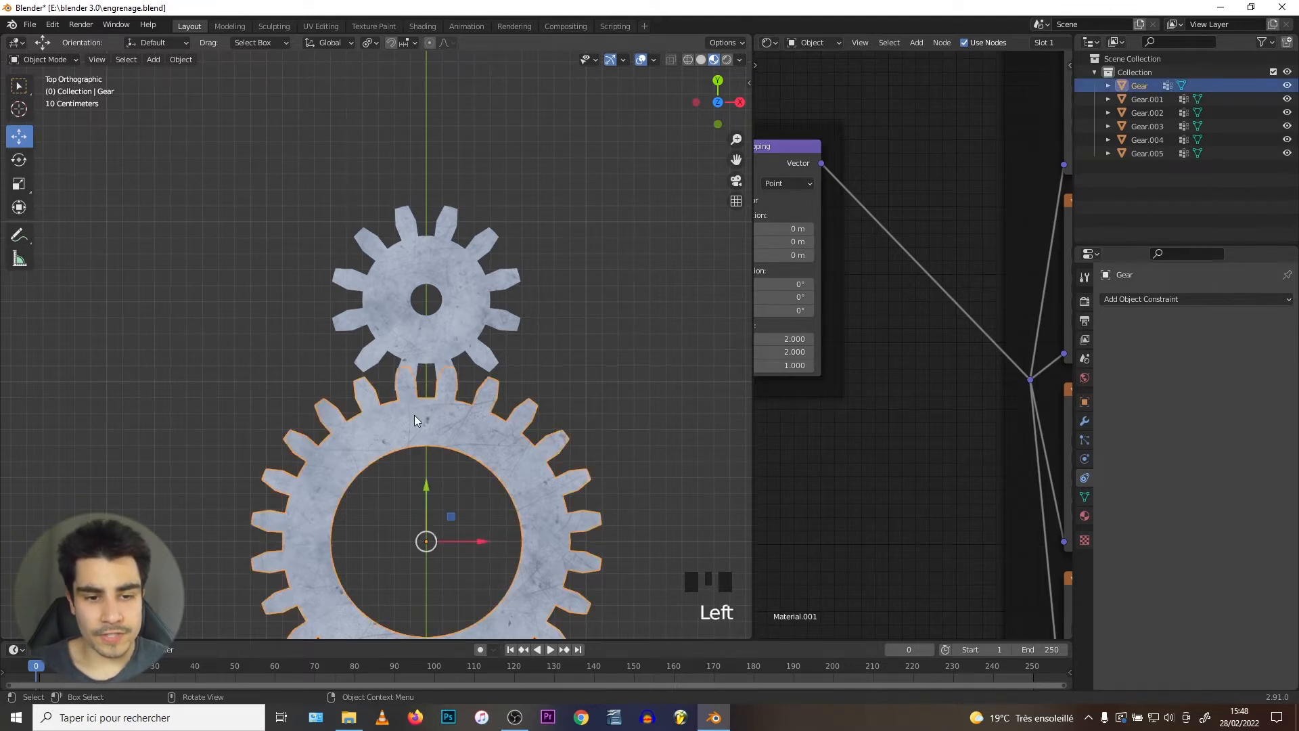
{"action": "scroll", "coordinate": [423, 418], "scroll_direction": "down", "scroll_amount": 1}
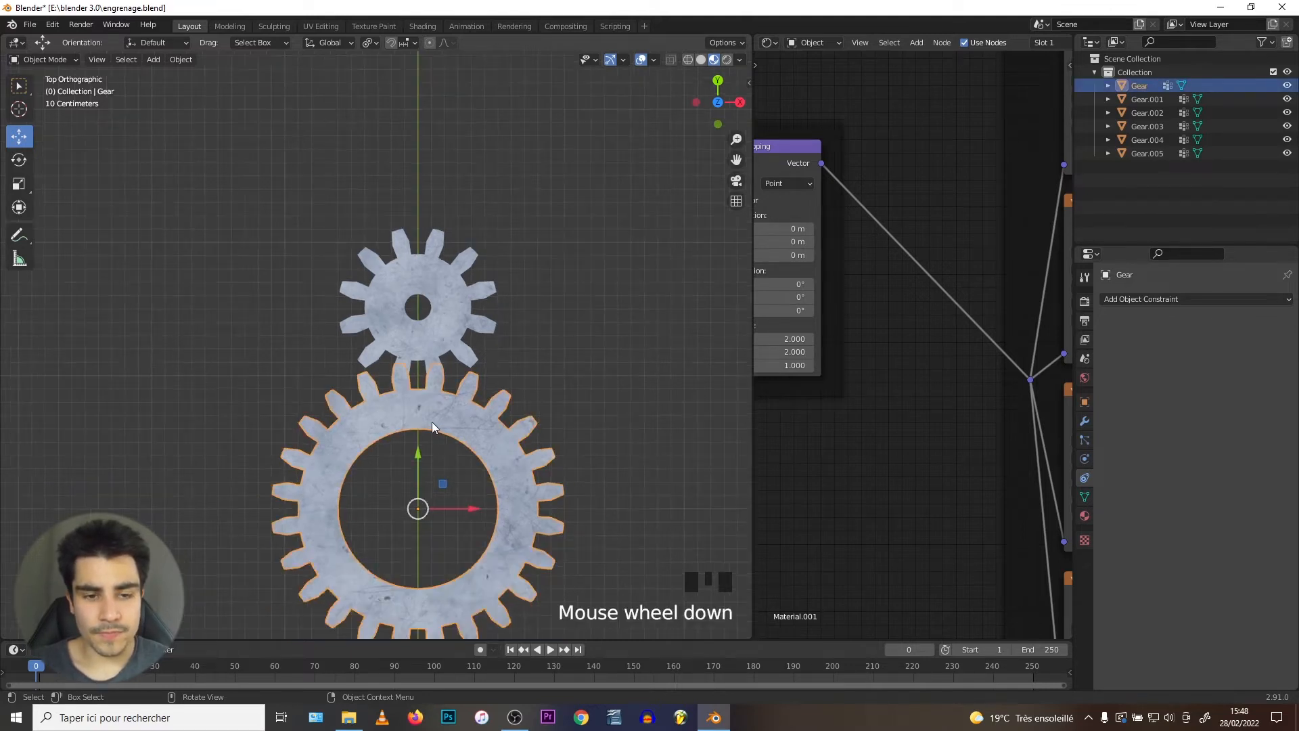
{"action": "left_click", "coordinate": [1179, 299]}
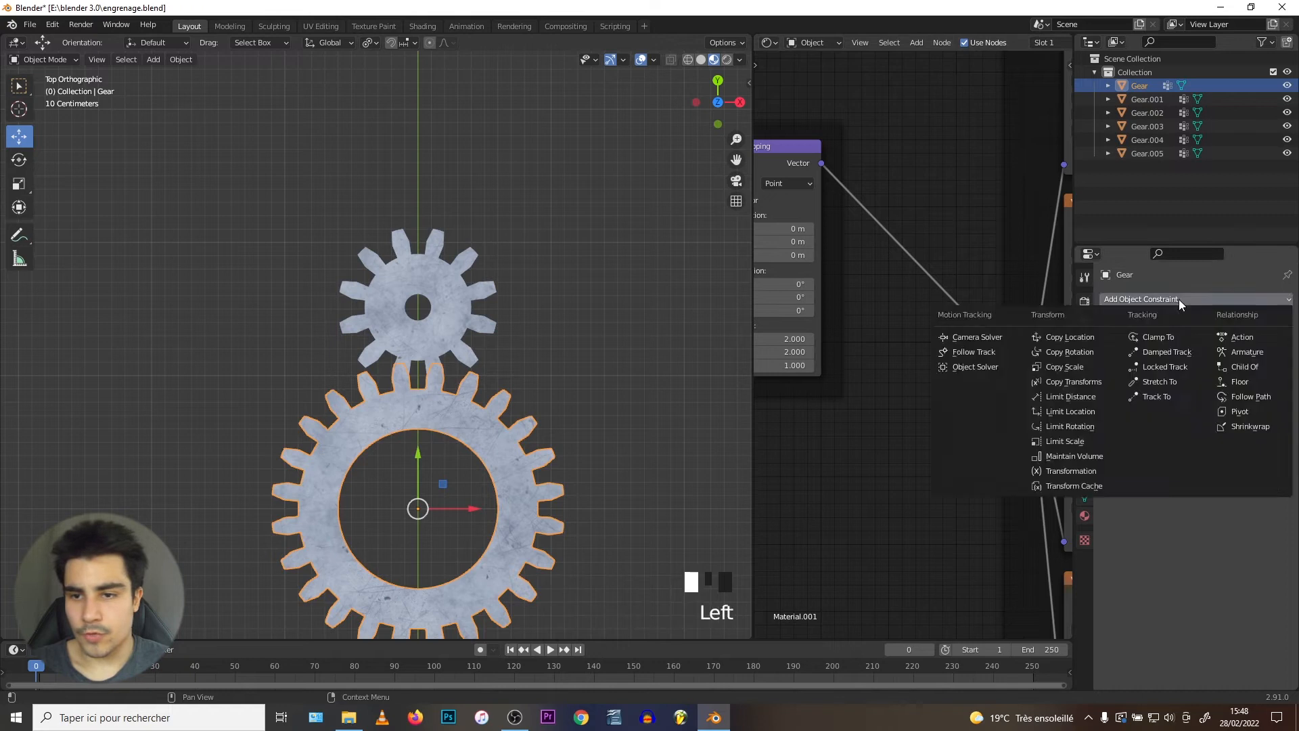
{"action": "left_click", "coordinate": [1071, 352]}
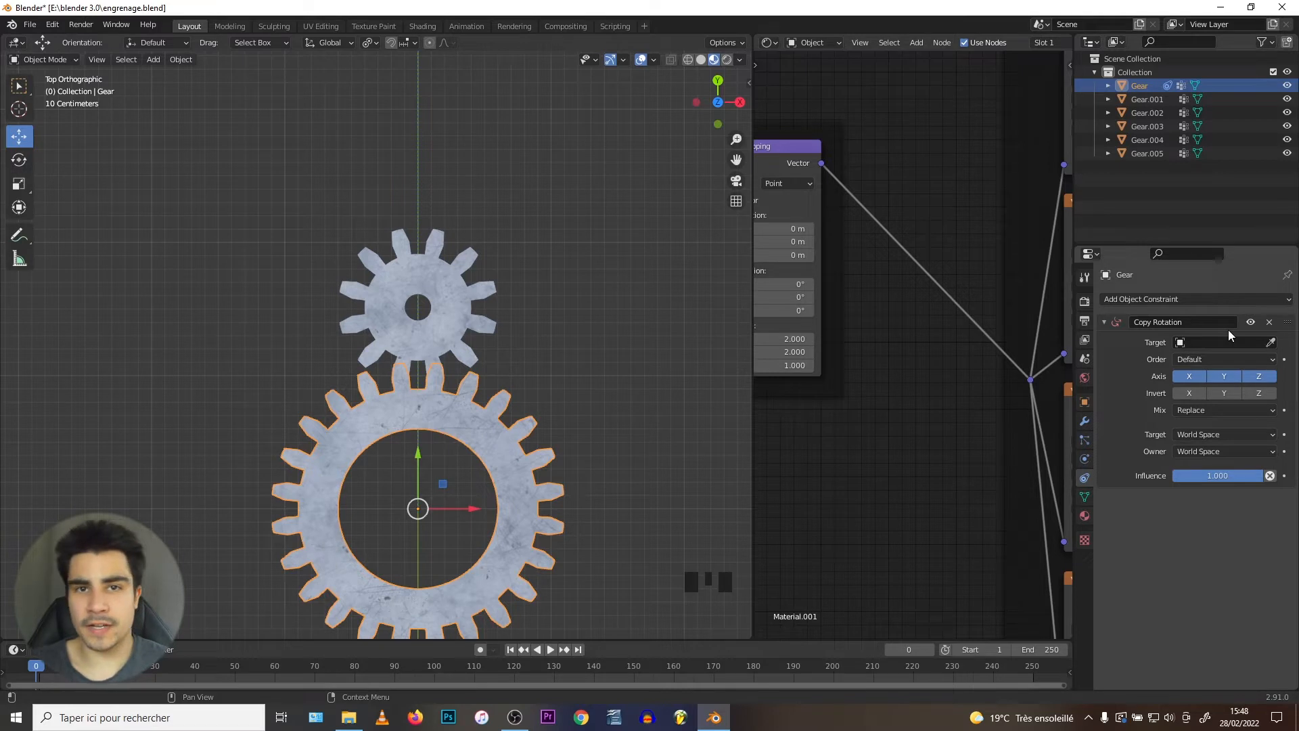
{"action": "left_click", "coordinate": [1271, 343]}
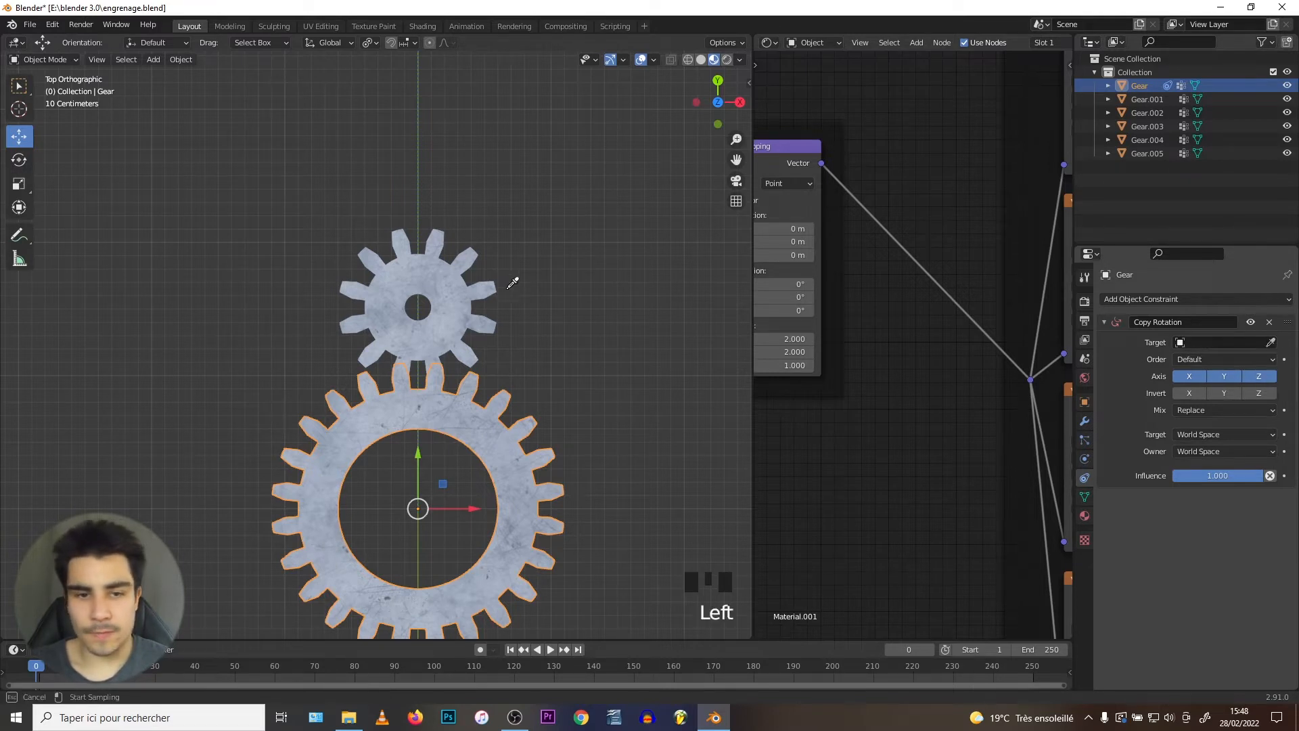
{"action": "left_click", "coordinate": [429, 270]}
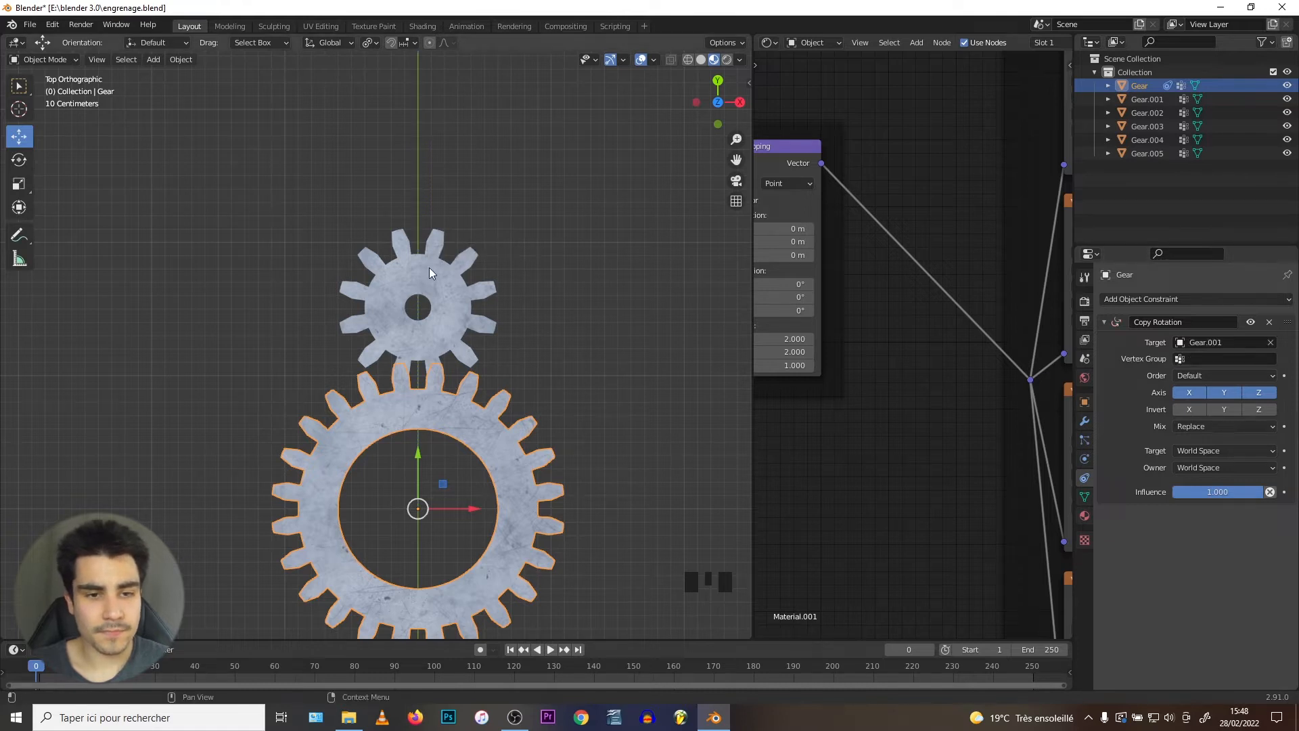
- Try rotating the small gear to test how the constrained ring gear follows, undoing each rotation
{"action": "left_click", "coordinate": [404, 272]}
{"action": "key", "text": "r"}
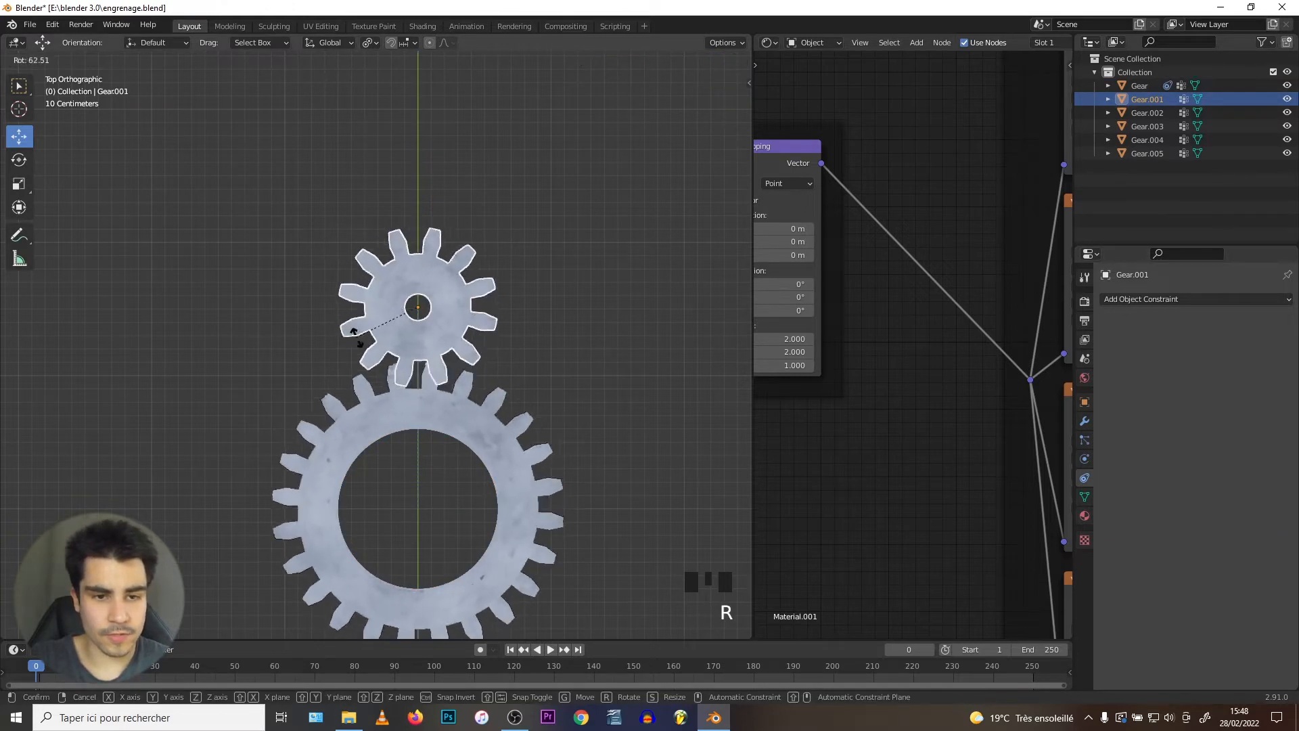
{"action": "left_click", "coordinate": [401, 346]}
{"action": "key", "text": "ctrl+z"}
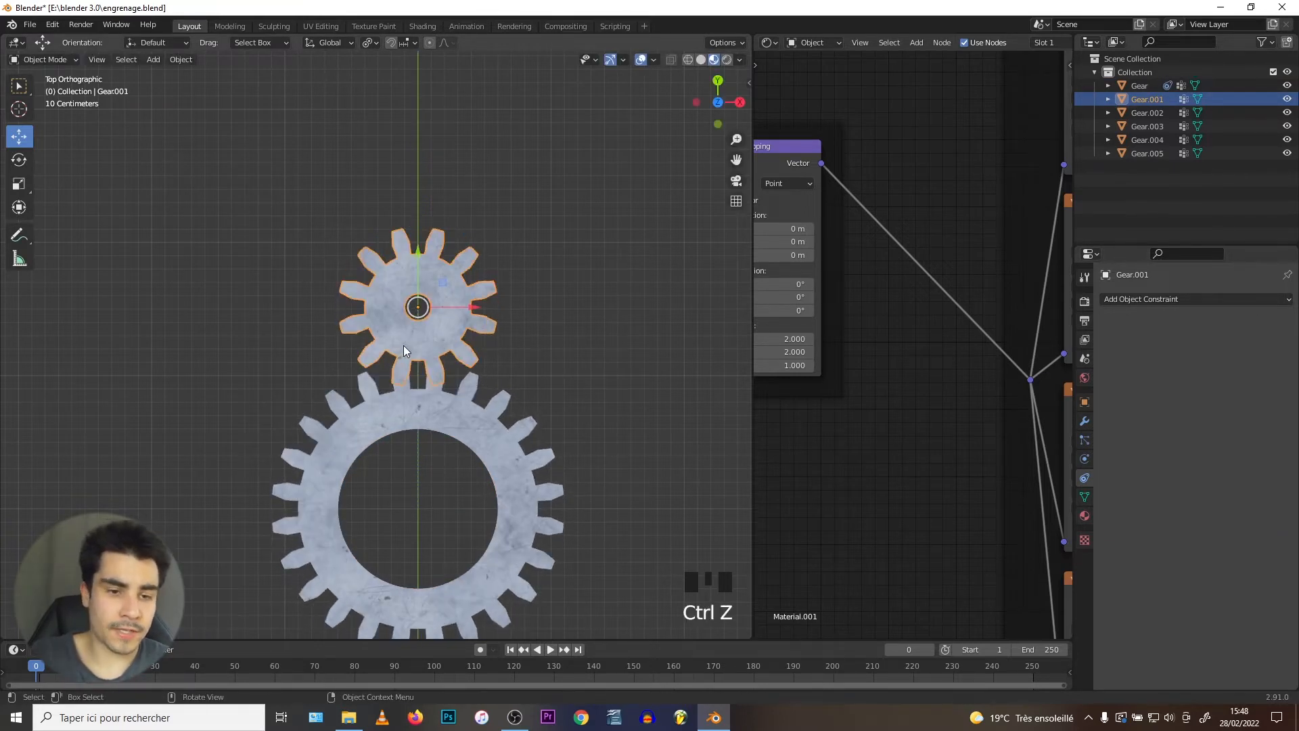
{"action": "left_click", "coordinate": [396, 421]}
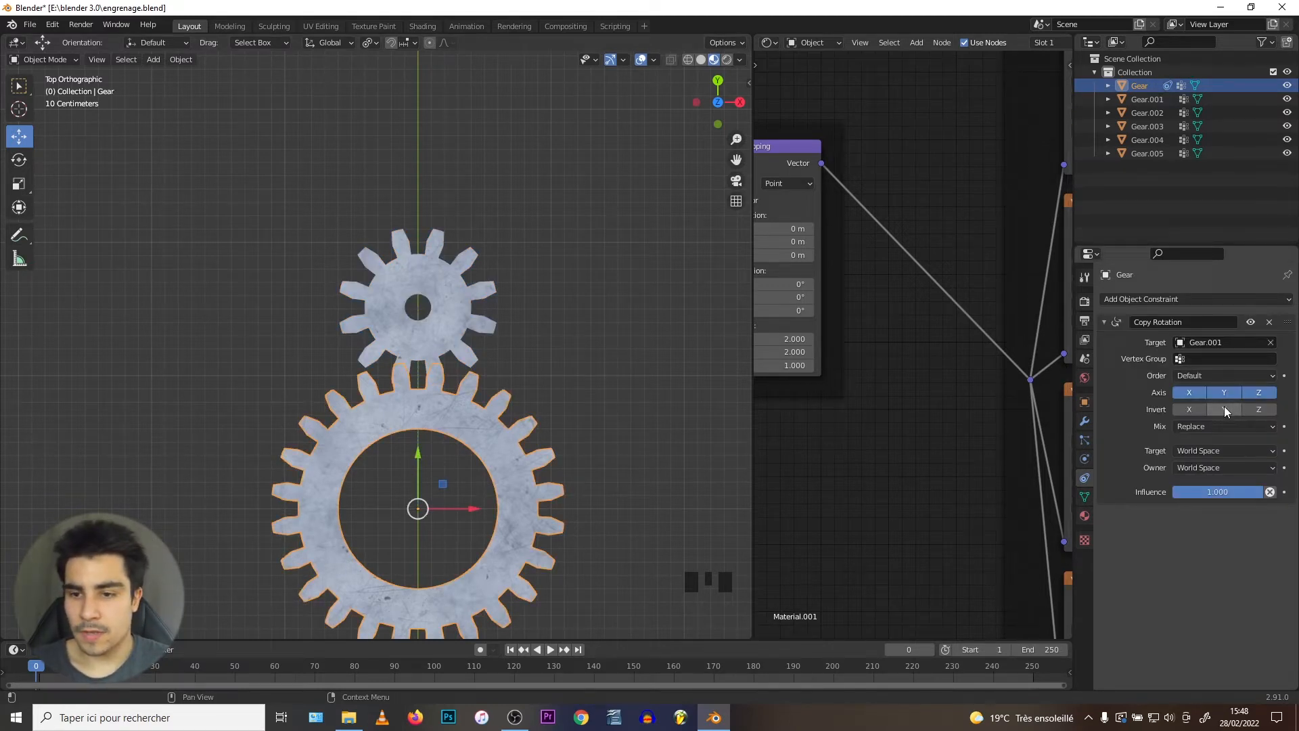
{"action": "left_click", "coordinate": [388, 283]}
{"action": "key", "text": "r"}
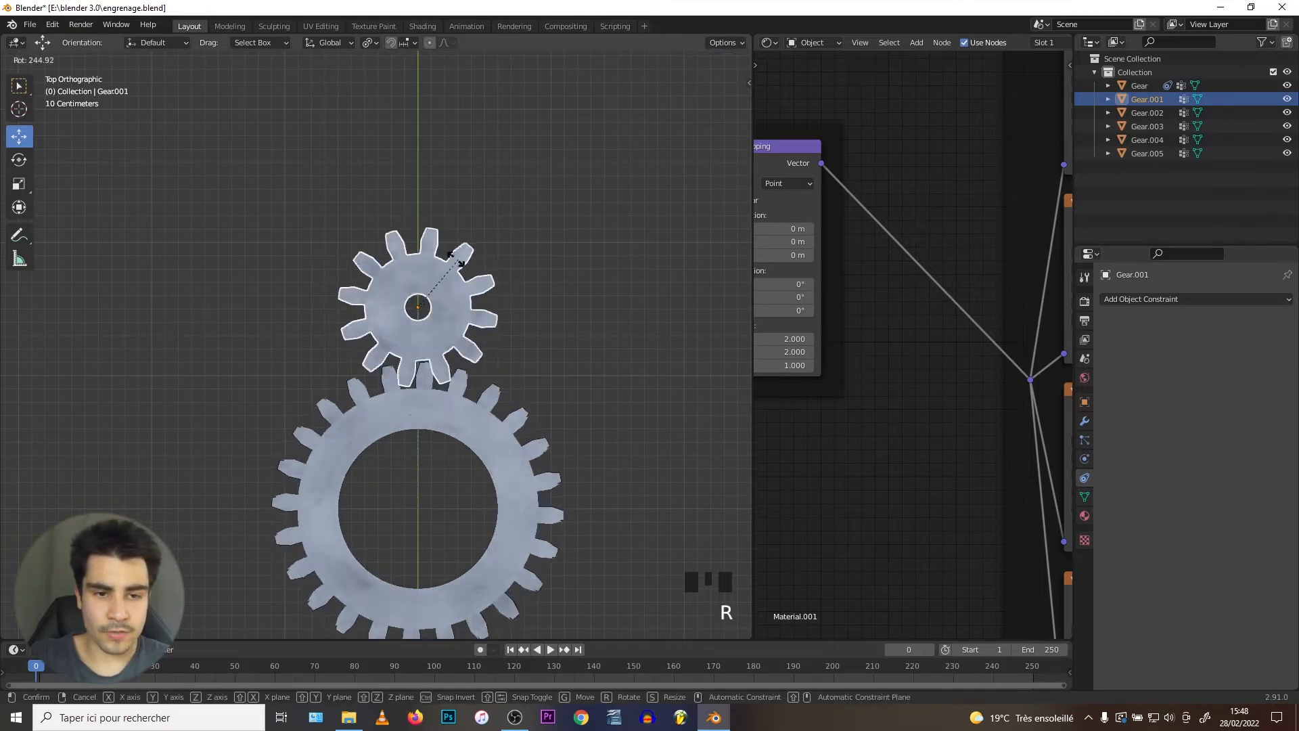
{"action": "left_click", "coordinate": [420, 249]}
{"action": "key", "text": "ctrl+z"}
- Enable Invert for X, Y and Z in the ring gear's Copy Rotation constraint and turn off all three copied axes
{"action": "left_click", "coordinate": [376, 412]}
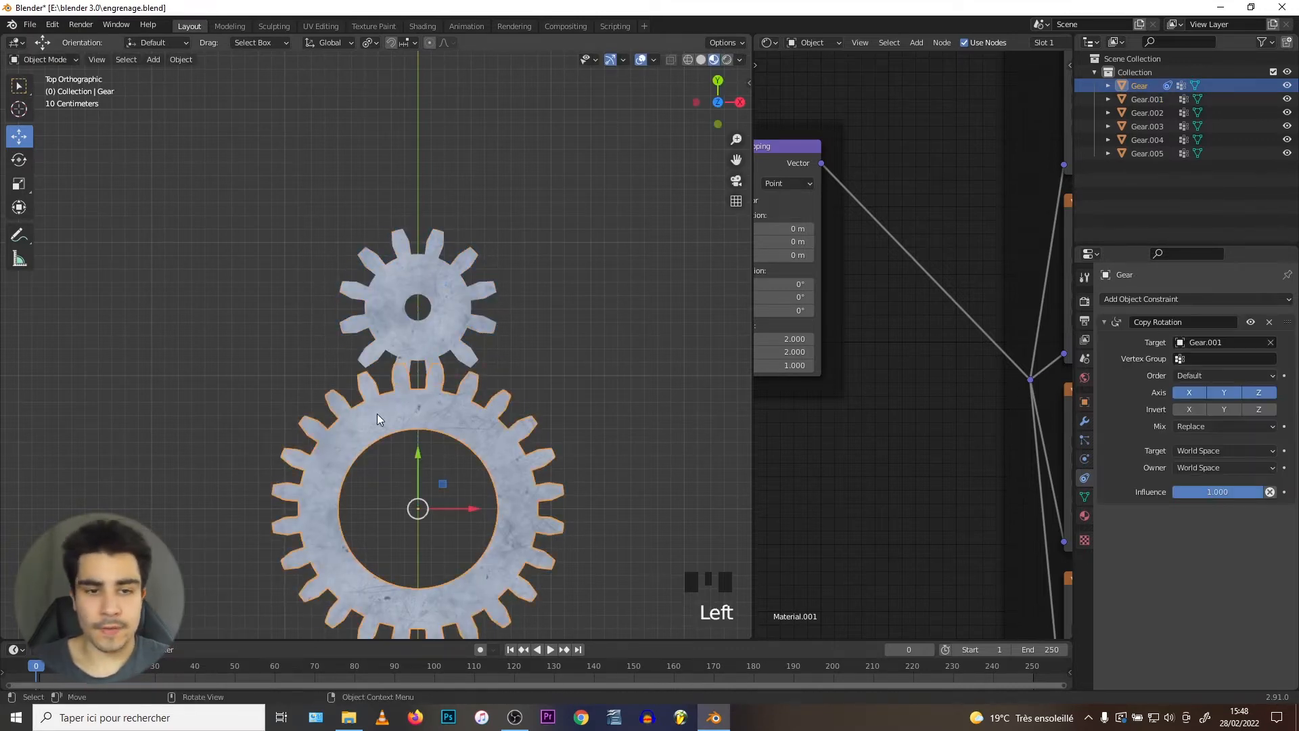
{"action": "left_click", "coordinate": [1193, 409]}
{"action": "left_click", "coordinate": [1232, 393]}
{"action": "left_click", "coordinate": [1185, 394]}
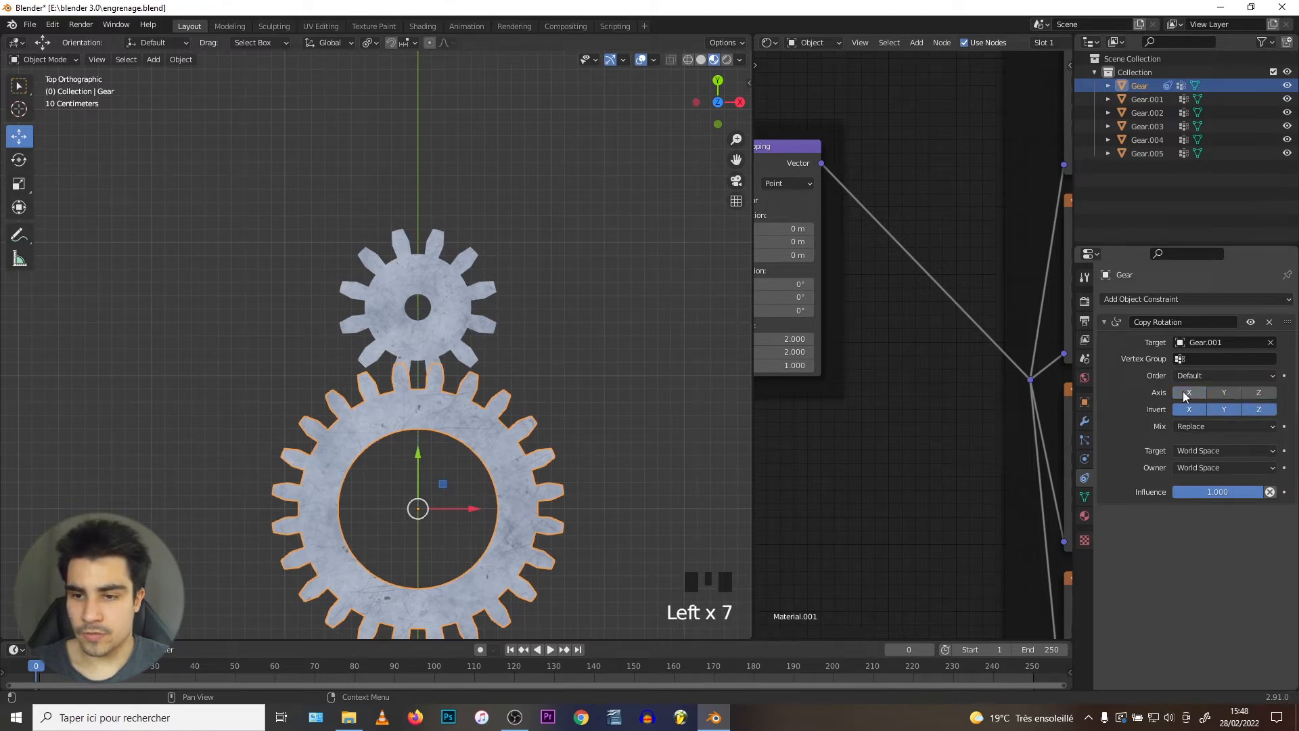
- Try rotating the small gear with the inverted constraint settings, then undo the rotation
{"action": "left_click", "coordinate": [360, 274]}
{"action": "left_click", "coordinate": [371, 287]}
{"action": "key", "text": "r"}
{"action": "left_click", "coordinate": [333, 342]}
{"action": "key", "text": "ctrl+z"}
- Turn the X, Y and Z axes back on in the ring gear's Copy Rotation constraint
{"action": "left_click", "coordinate": [383, 406]}
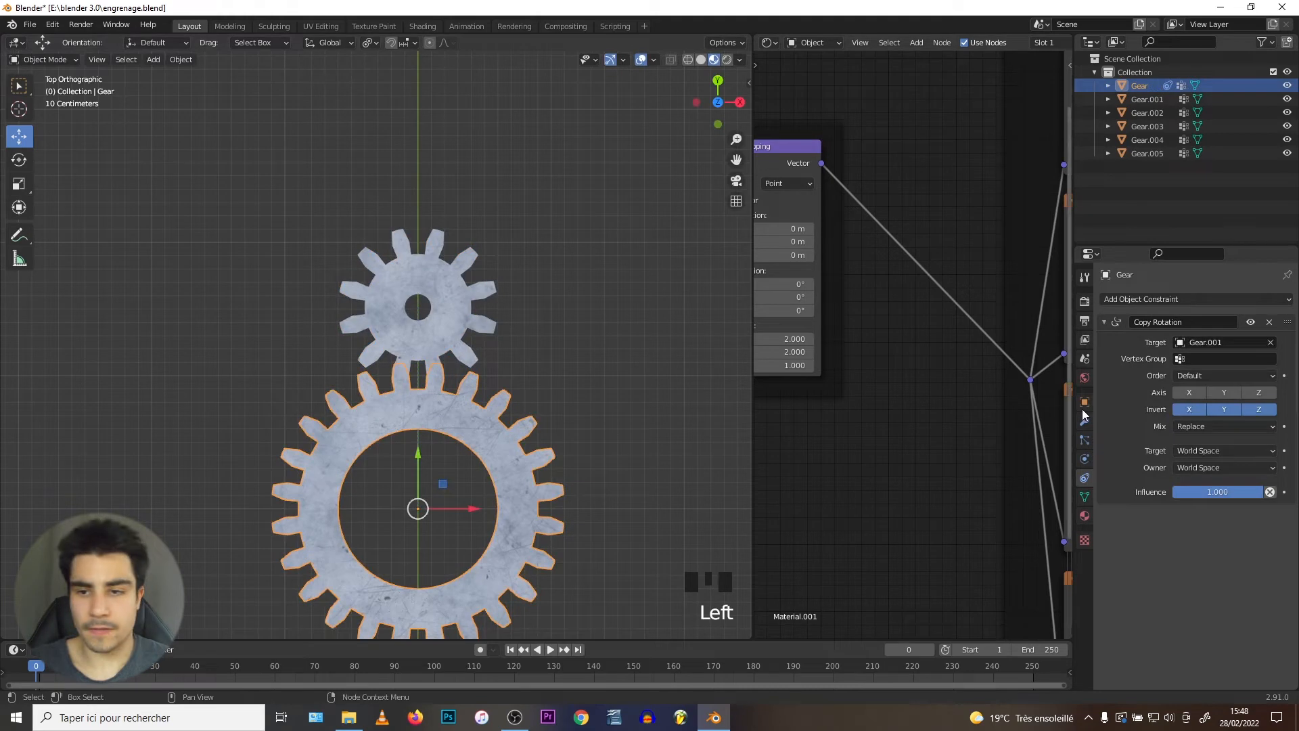
{"action": "left_click", "coordinate": [1189, 392]}
{"action": "left_click", "coordinate": [1224, 392]}
{"action": "left_click", "coordinate": [1248, 395]}
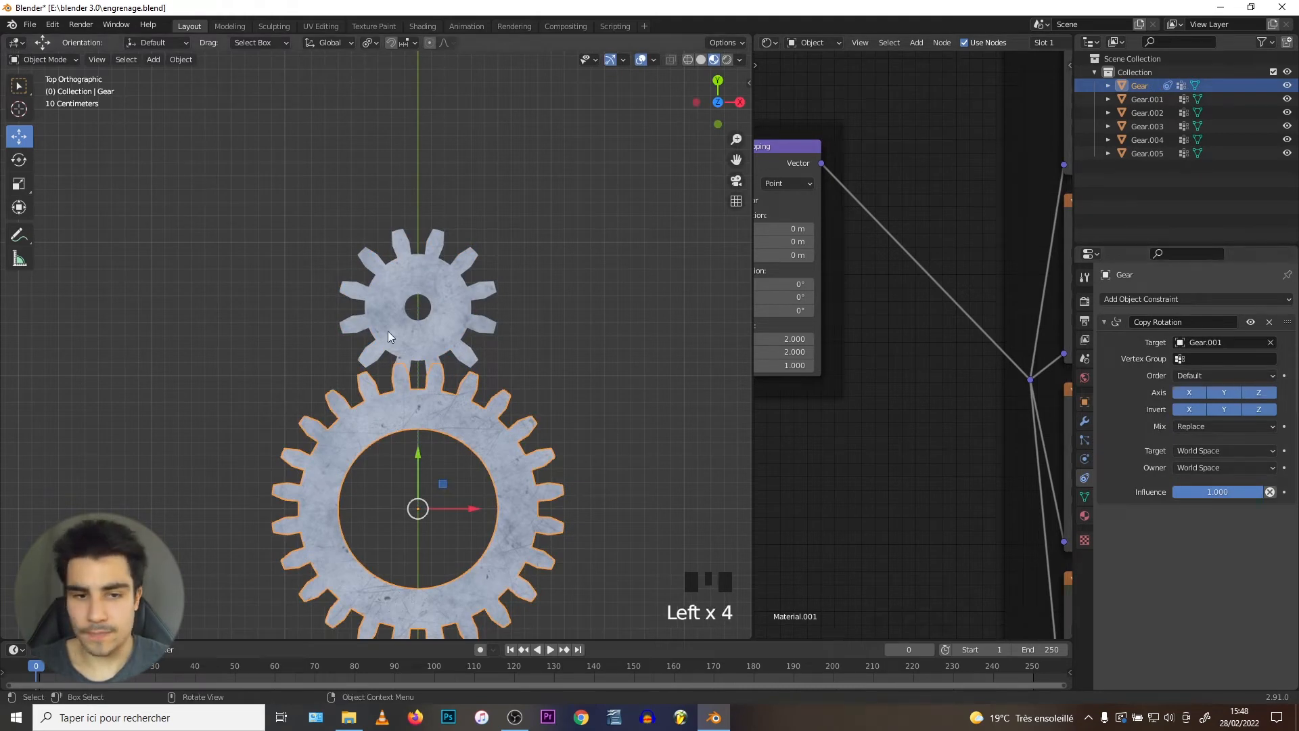
- Try rotating the small gear to compare both gears' direction and speed, undoing each test rotation
{"action": "left_click", "coordinate": [413, 339]}
{"action": "key", "text": "r"}
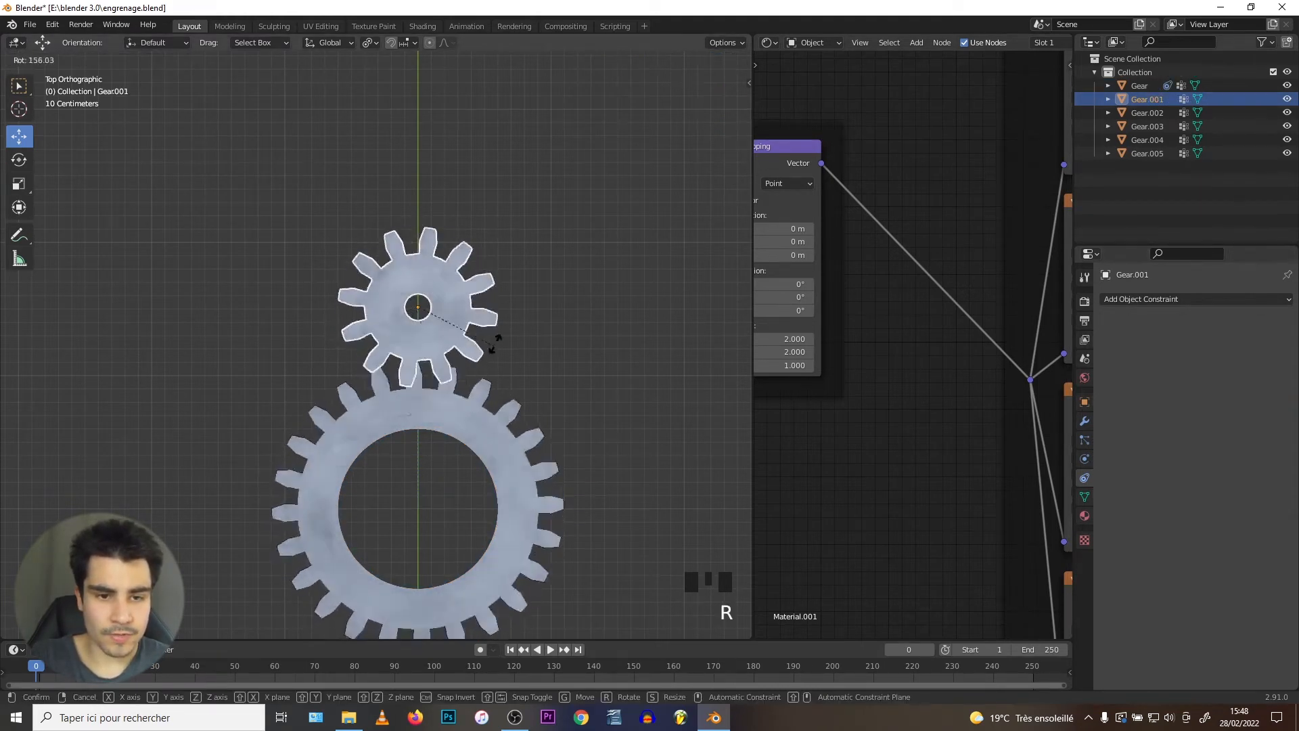
{"action": "left_click", "coordinate": [441, 241]}
{"action": "key", "text": "ctrl+z"}
{"action": "scroll", "coordinate": [402, 329], "scroll_direction": "up", "scroll_amount": 1}
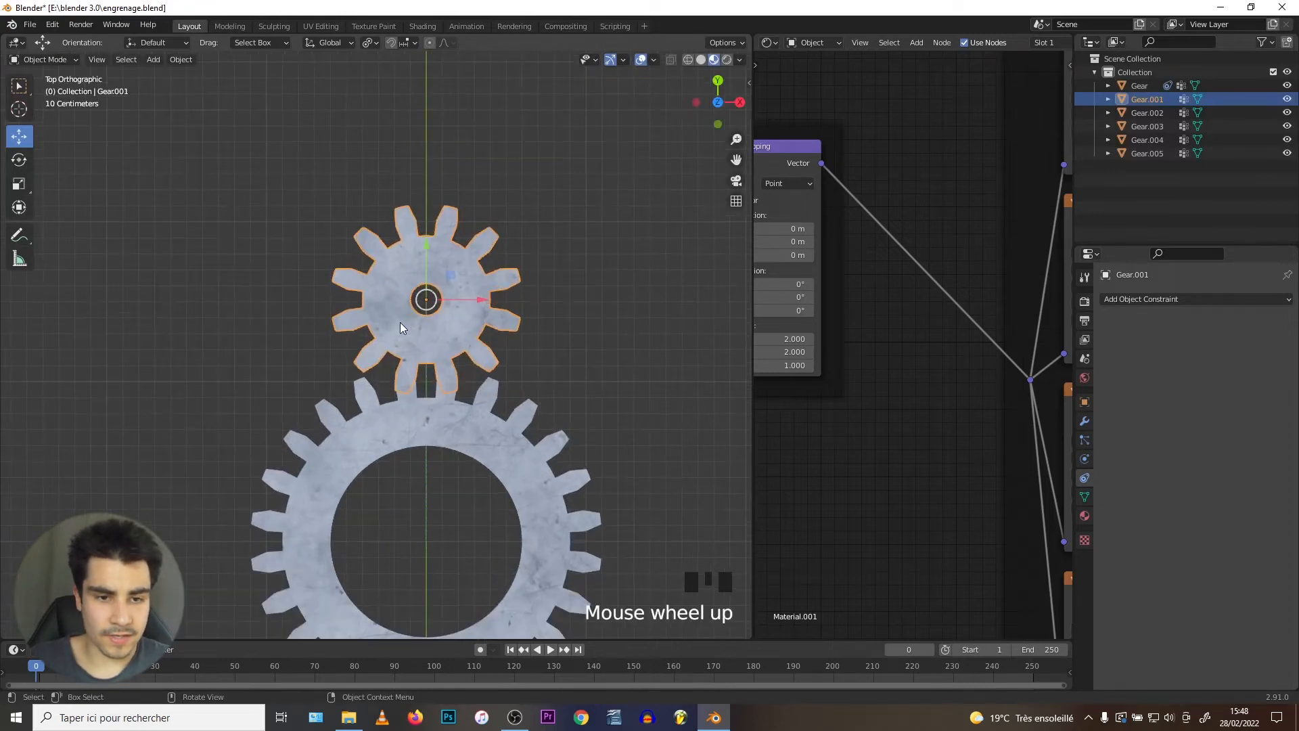
{"action": "scroll", "coordinate": [411, 405], "scroll_direction": "down", "scroll_amount": 1}
{"action": "key", "text": "r"}
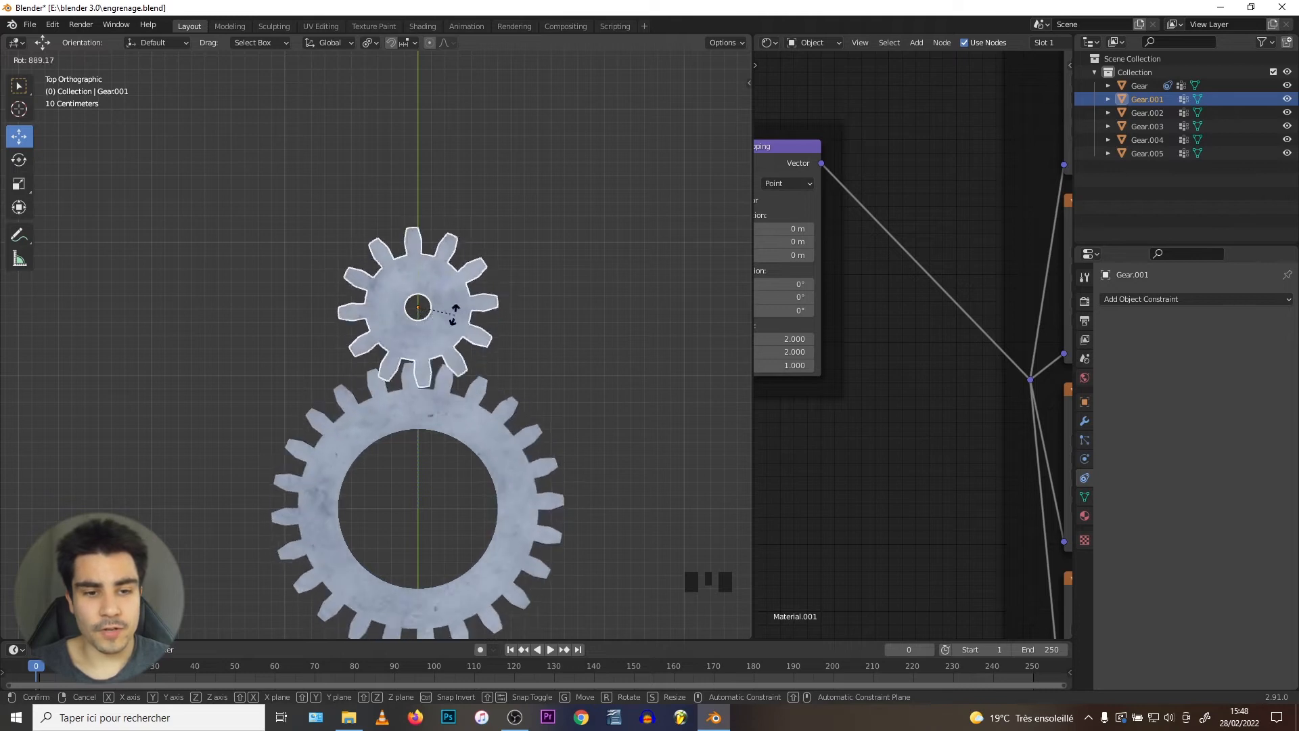
{"action": "left_click", "coordinate": [400, 405]}
{"action": "key", "text": "ctrl+z"}
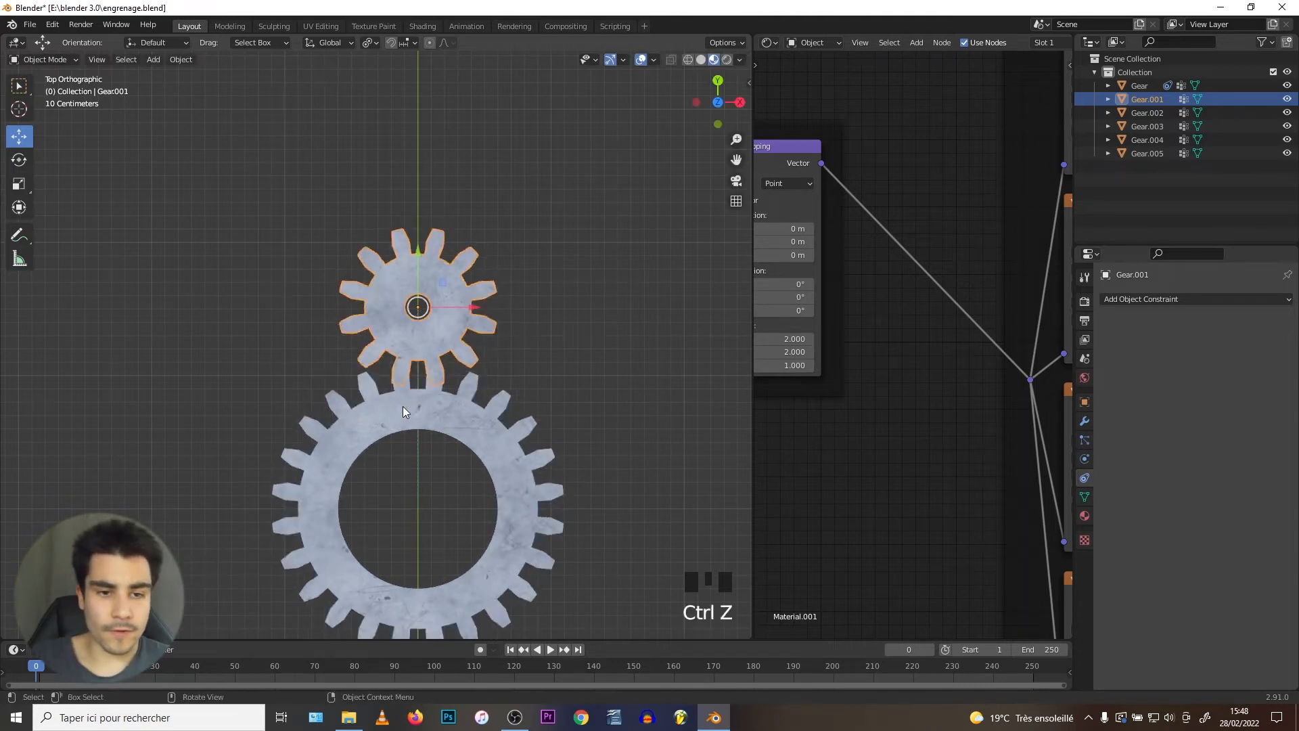
- Set the influence of the large ring gear's Copy Rotation constraint to 0.5
{"action": "scroll", "coordinate": [412, 409], "scroll_direction": "down", "scroll_amount": 1}
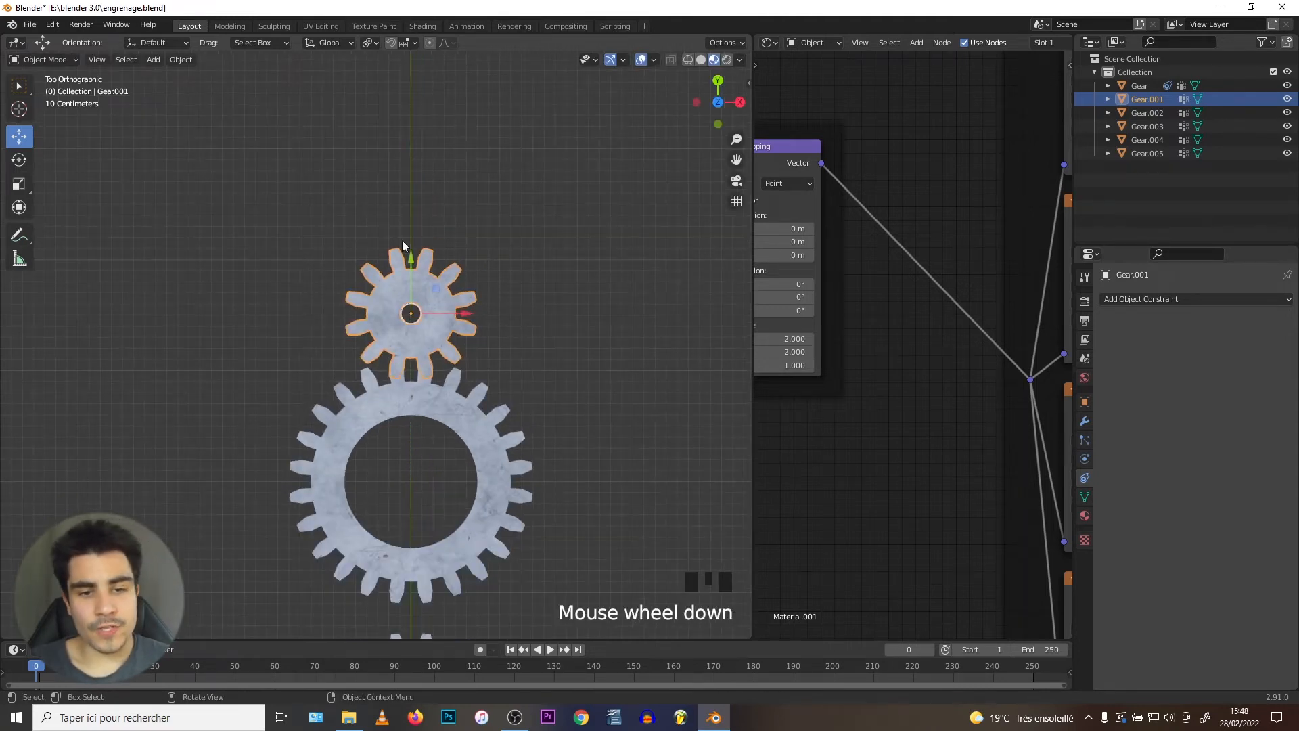
{"action": "left_click", "coordinate": [394, 387]}
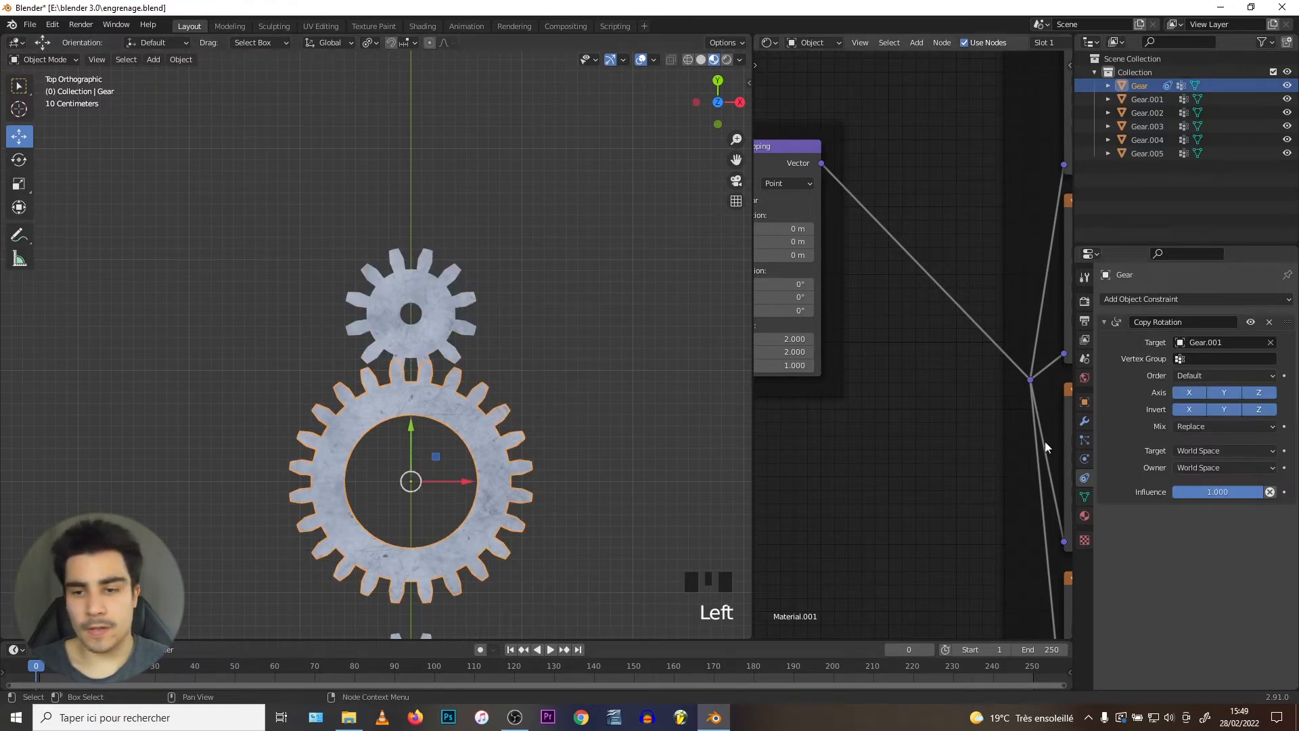
{"action": "left_click", "coordinate": [1207, 493]}
{"action": "type", "text": "0.5"}
{"action": "key", "text": "Return"}
- Rotate the small gear's mesh in Edit Mode until one tooth sits between two teeth of the ring gear
{"action": "scroll", "coordinate": [375, 316], "scroll_direction": "up", "scroll_amount": 1}
{"action": "left_click", "coordinate": [375, 313]}
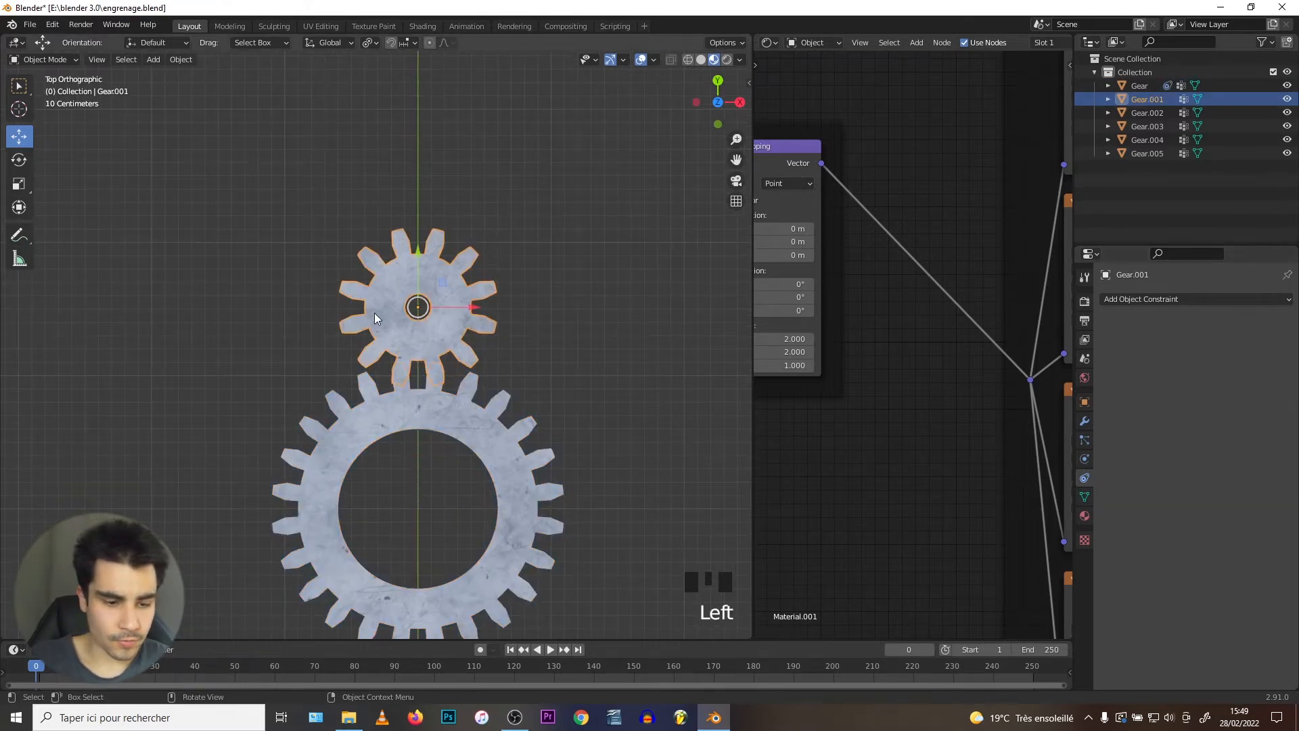
{"action": "key", "text": "Tab"}
{"action": "key", "text": "r"}
{"action": "left_click", "coordinate": [331, 297]}
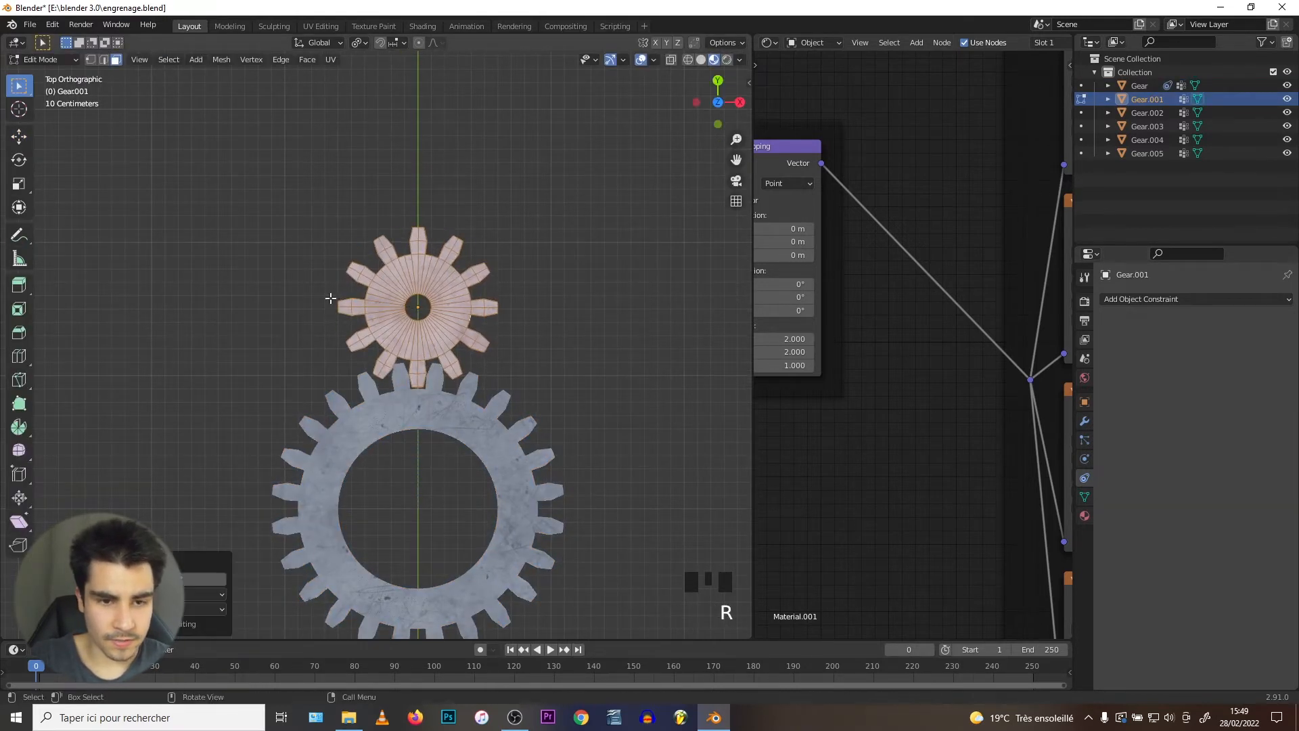
{"action": "key", "text": "Tab"}
{"action": "scroll", "coordinate": [330, 298], "scroll_direction": "up", "scroll_amount": 2}
{"action": "scroll", "coordinate": [330, 298], "scroll_direction": "down", "scroll_amount": 2}
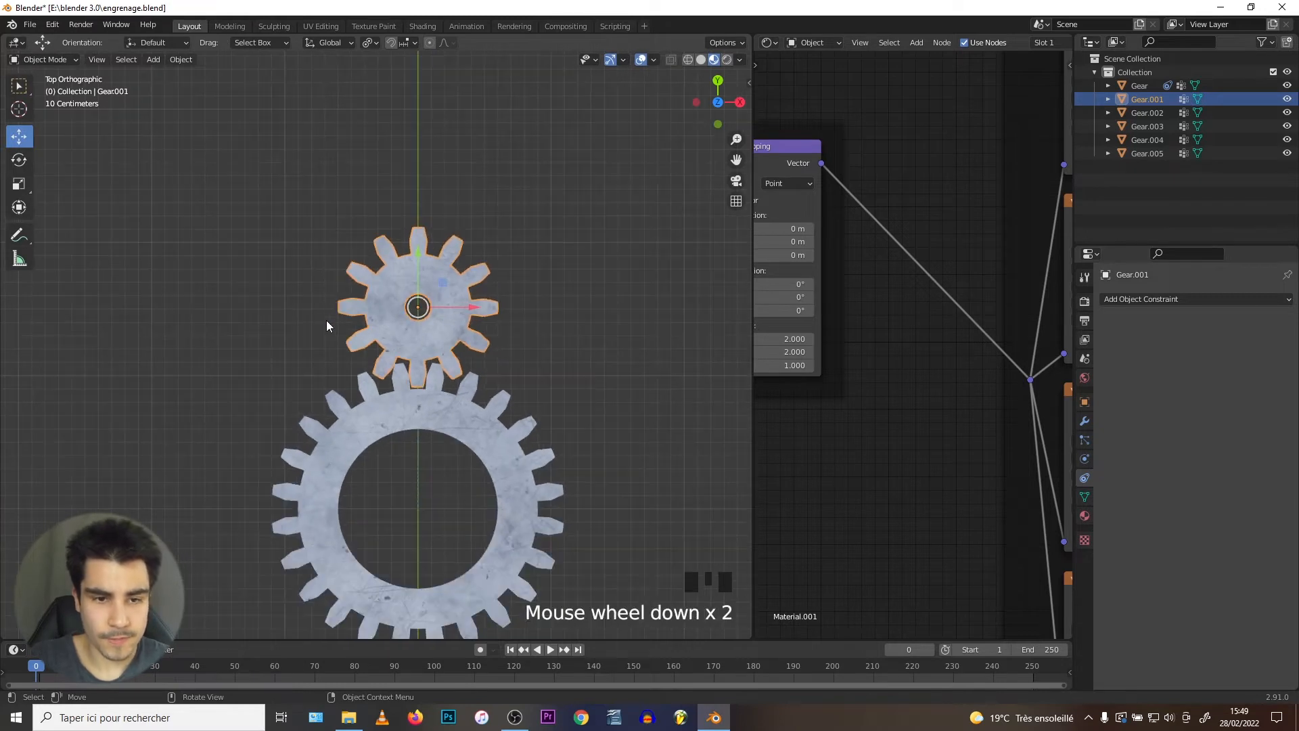
- Try rotating the small gear to test the meshing with the ring gear, then undo the rotation
{"action": "key", "text": "r"}
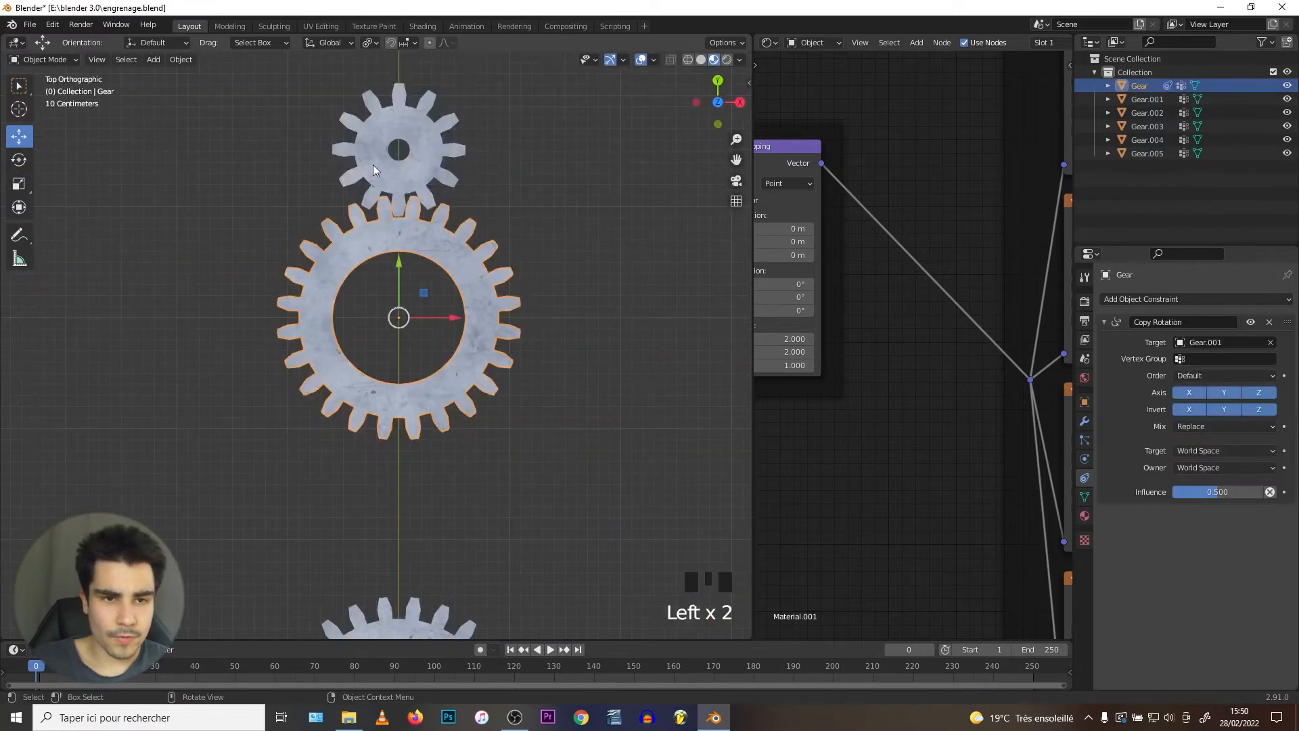
{"action": "left_click", "coordinate": [303, 173]}
{"action": "key", "text": "r"}
{"action": "left_click", "coordinate": [330, 169]}
{"action": "key", "text": "ctrl+z"}
- Move the double gear Gear.004 along the Y axis in top view until its teeth reach the large ring gear
{"action": "middle_click_drag", "start_coordinate": [340, 310], "coordinate": [398, 339]}
{"action": "scroll", "coordinate": [398, 339], "scroll_direction": "up", "scroll_amount": 3}
{"action": "scroll", "coordinate": [398, 340], "scroll_direction": "down", "scroll_amount": 2}
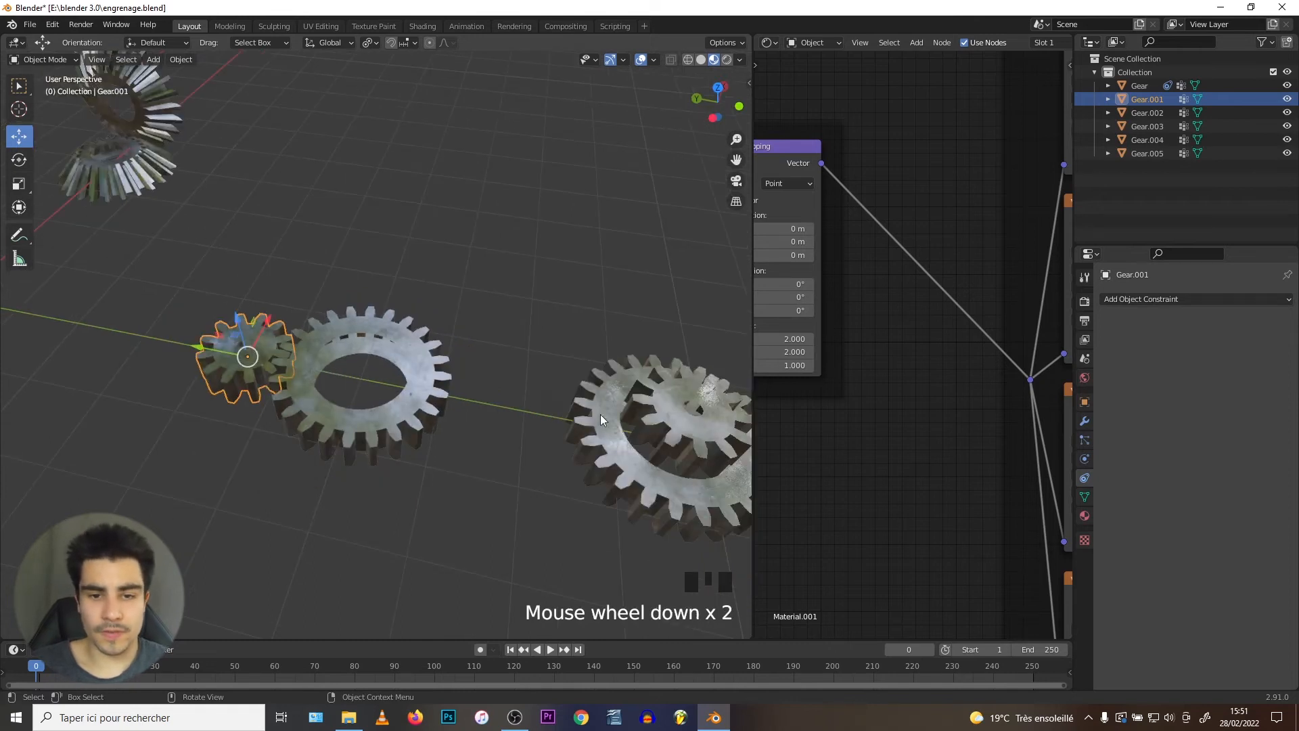
{"action": "left_click", "coordinate": [618, 417]}
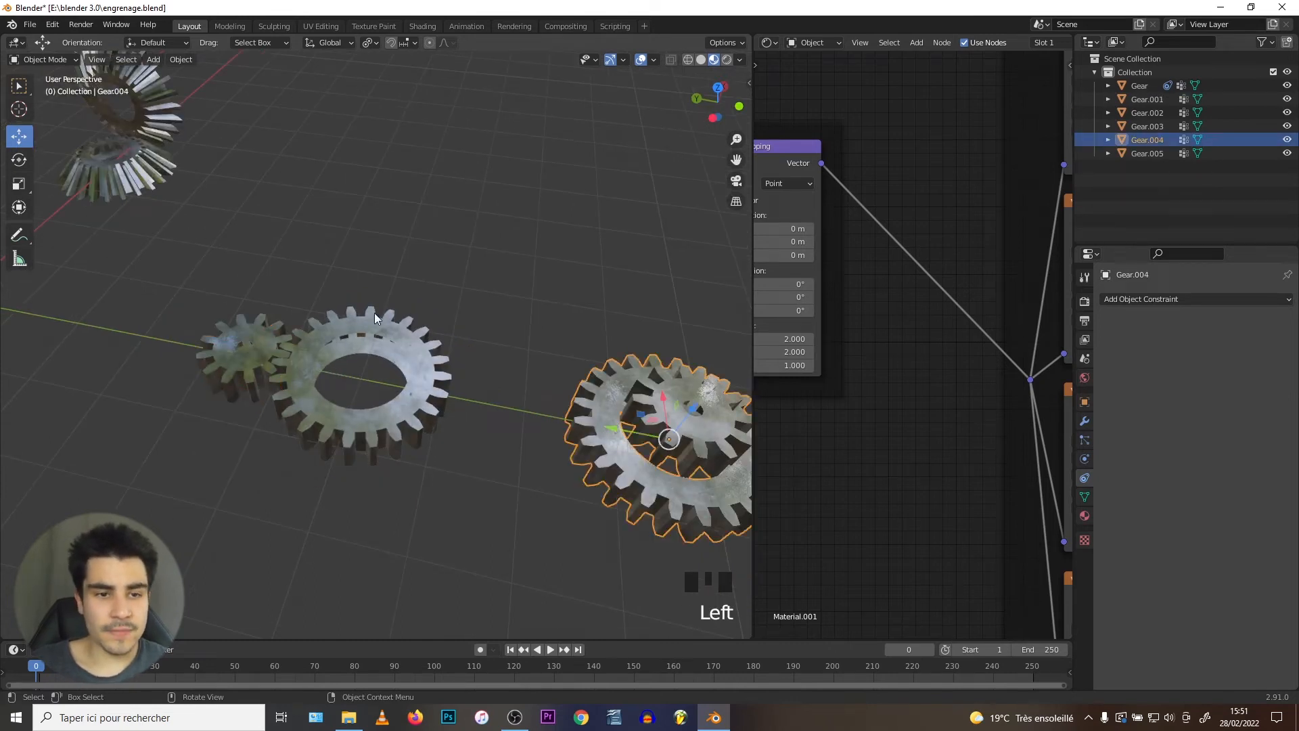
{"action": "key", "text": "KP_7"}
{"action": "left_click_drag", "start_coordinate": [393, 606], "coordinate": [413, 456]}
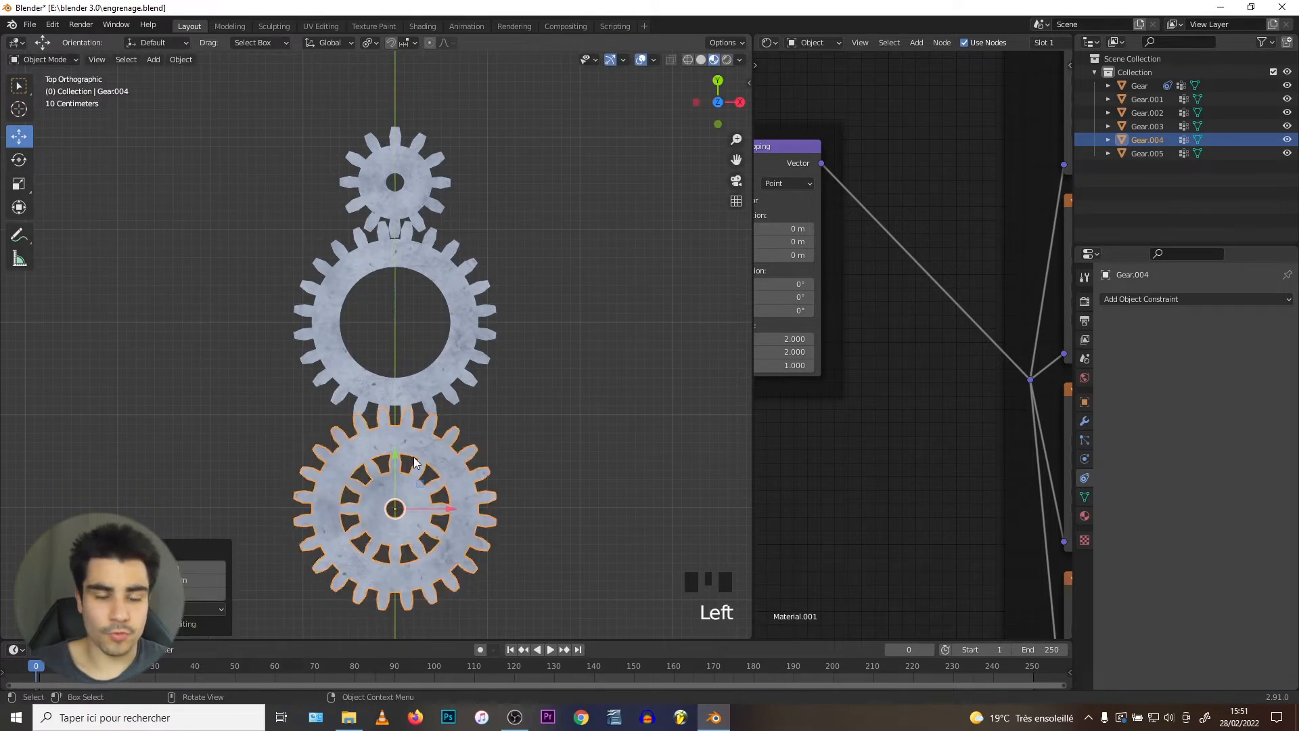
- Rotate Gear.004's mesh in Edit Mode until its teeth fit between those of the large ring gear
{"action": "key", "text": "Tab"}
{"action": "scroll", "coordinate": [363, 406], "scroll_direction": "down", "scroll_amount": 2}
{"action": "scroll", "coordinate": [363, 385], "scroll_direction": "up", "scroll_amount": 3}
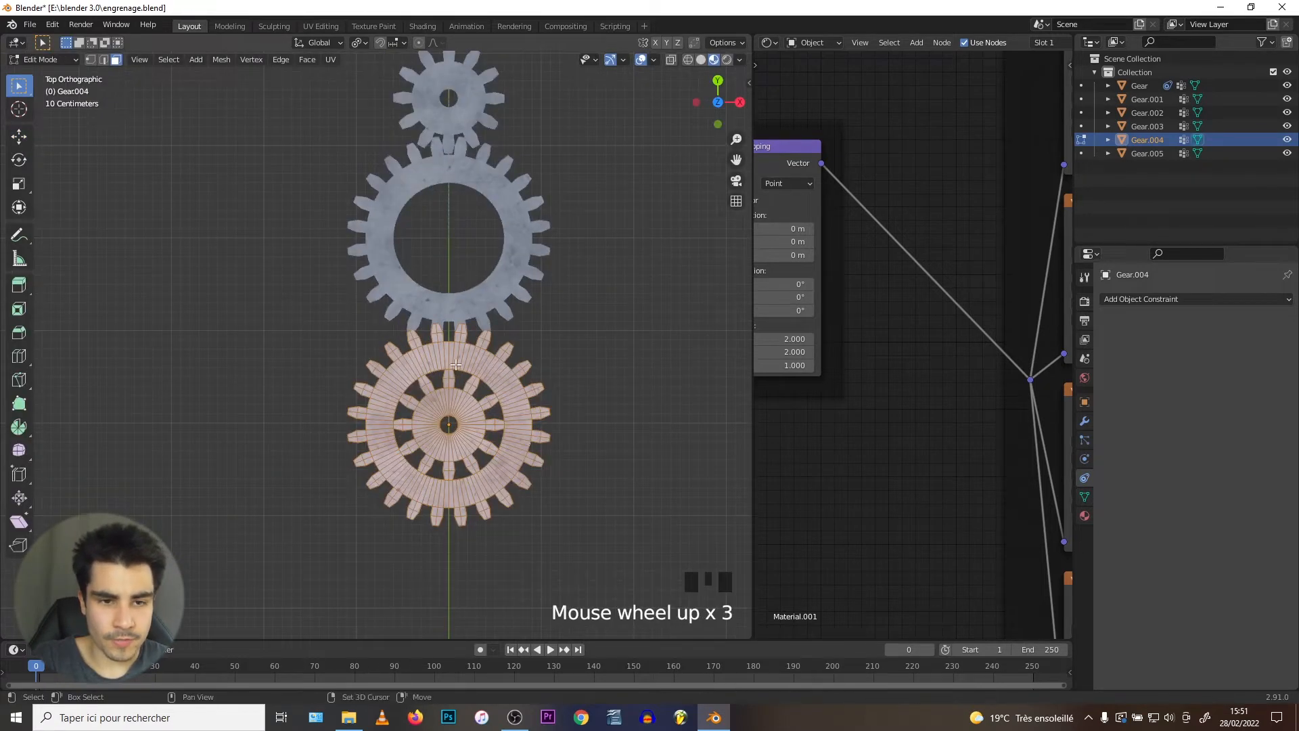
{"action": "scroll", "coordinate": [379, 362], "scroll_direction": "up", "scroll_amount": 2}
{"action": "scroll", "coordinate": [281, 359], "scroll_direction": "down", "scroll_amount": 1}
{"action": "key", "text": "r"}
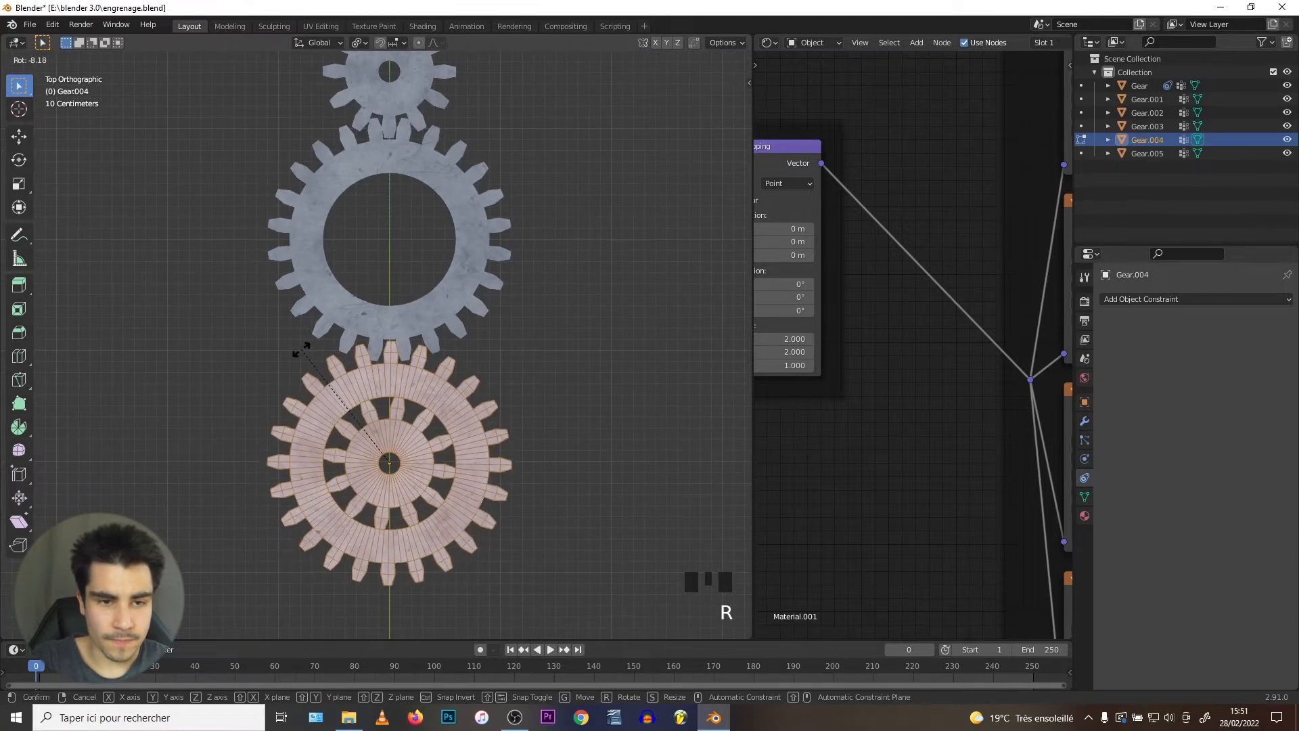
{"action": "left_click", "coordinate": [301, 349]}
{"action": "key", "text": "Tab"}
{"action": "scroll", "coordinate": [299, 347], "scroll_direction": "up", "scroll_amount": 1}
{"action": "scroll", "coordinate": [299, 348], "scroll_direction": "down", "scroll_amount": 2}
{"action": "scroll", "coordinate": [339, 383], "scroll_direction": "up", "scroll_amount": 1}
- Add a Copy Rotation constraint to Gear.004 with the large ring gear, Gear, as its target
{"action": "left_click", "coordinate": [1135, 322]}
{"action": "left_click", "coordinate": [1164, 301]}
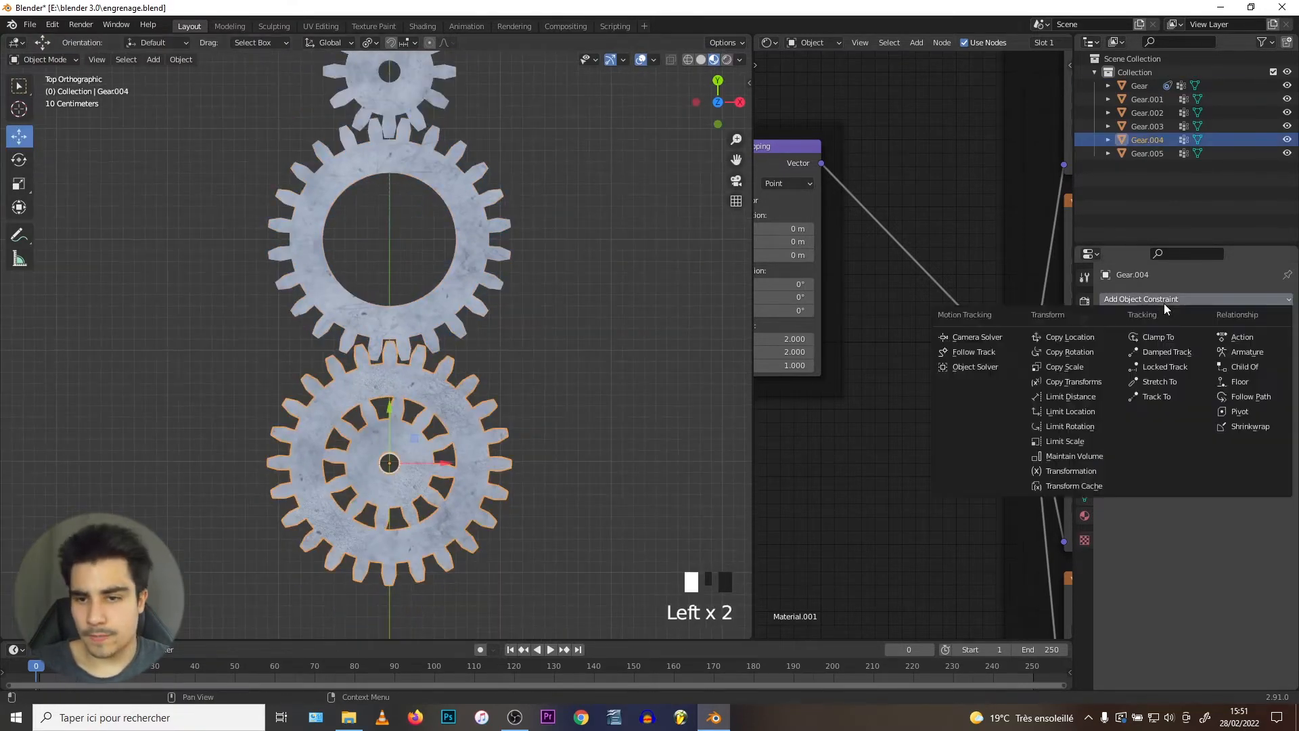
{"action": "left_click", "coordinate": [1075, 351]}
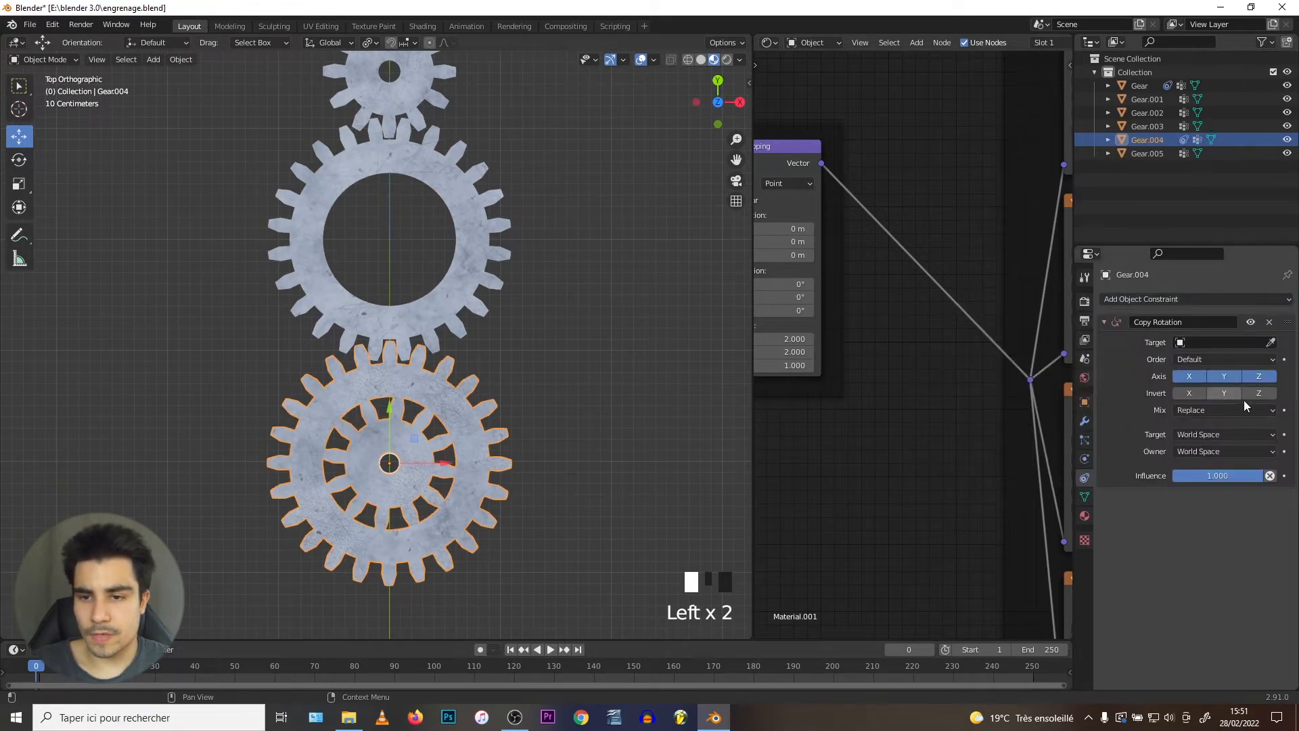
{"action": "left_click", "coordinate": [1271, 343]}
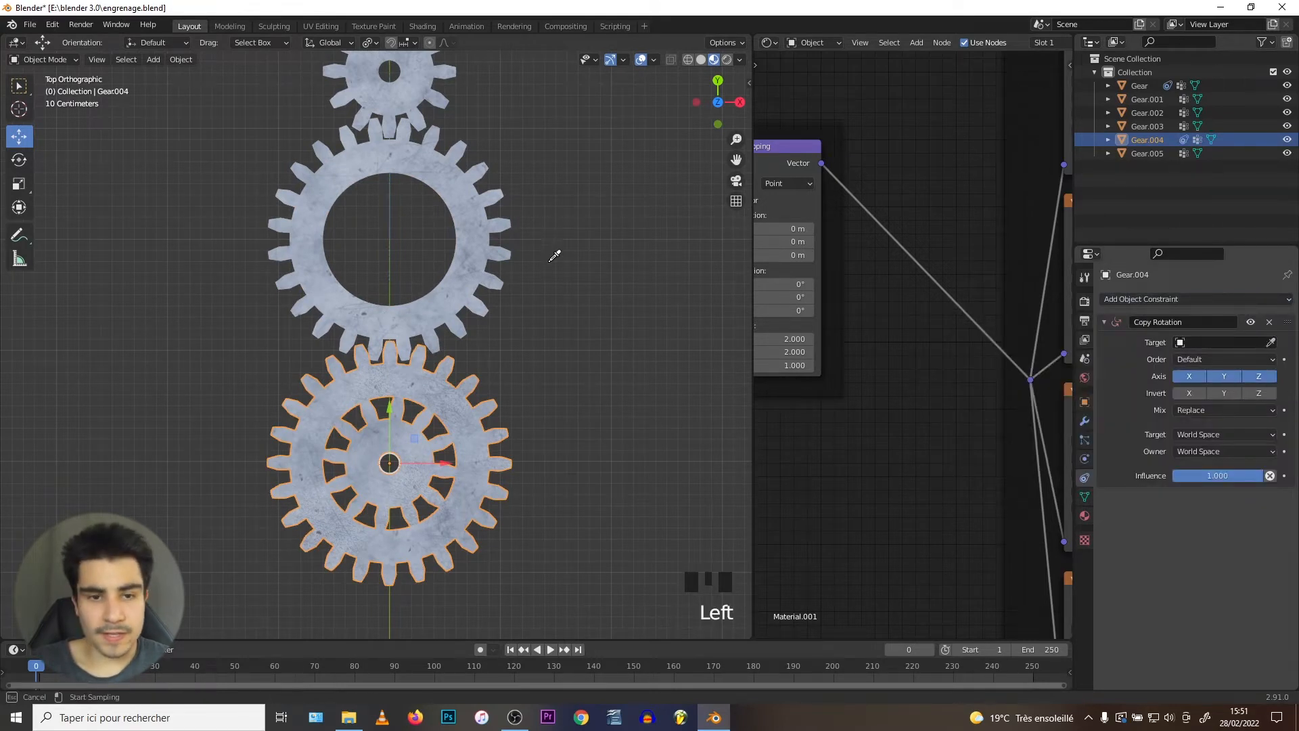
{"action": "left_click", "coordinate": [495, 232]}
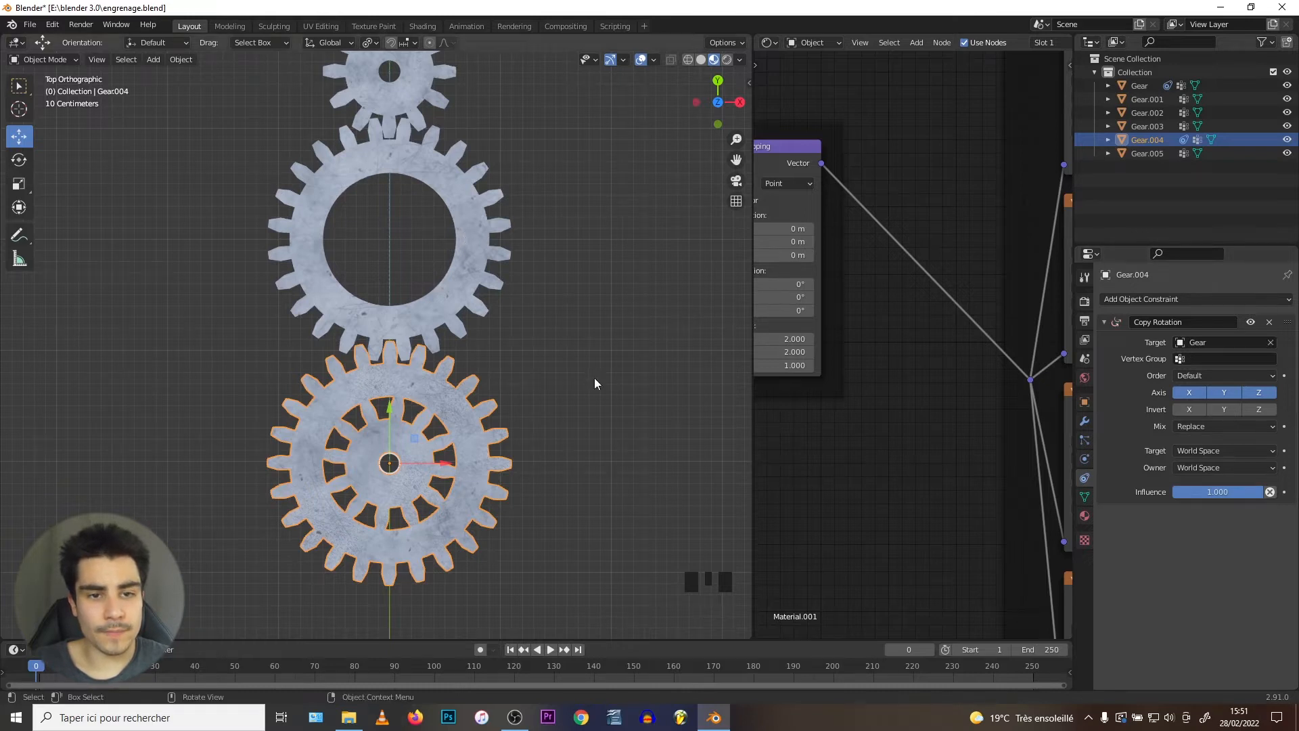
- Try rotating the small gear Gear.001 to test how Gear.004 follows, then undo the rotation
{"action": "left_click", "coordinate": [385, 97]}
{"action": "key", "text": "r"}
{"action": "left_click", "coordinate": [436, 201]}
- Invert the X, Y and Z axes in Gear.004's Copy Rotation constraint
{"action": "left_click", "coordinate": [348, 383]}
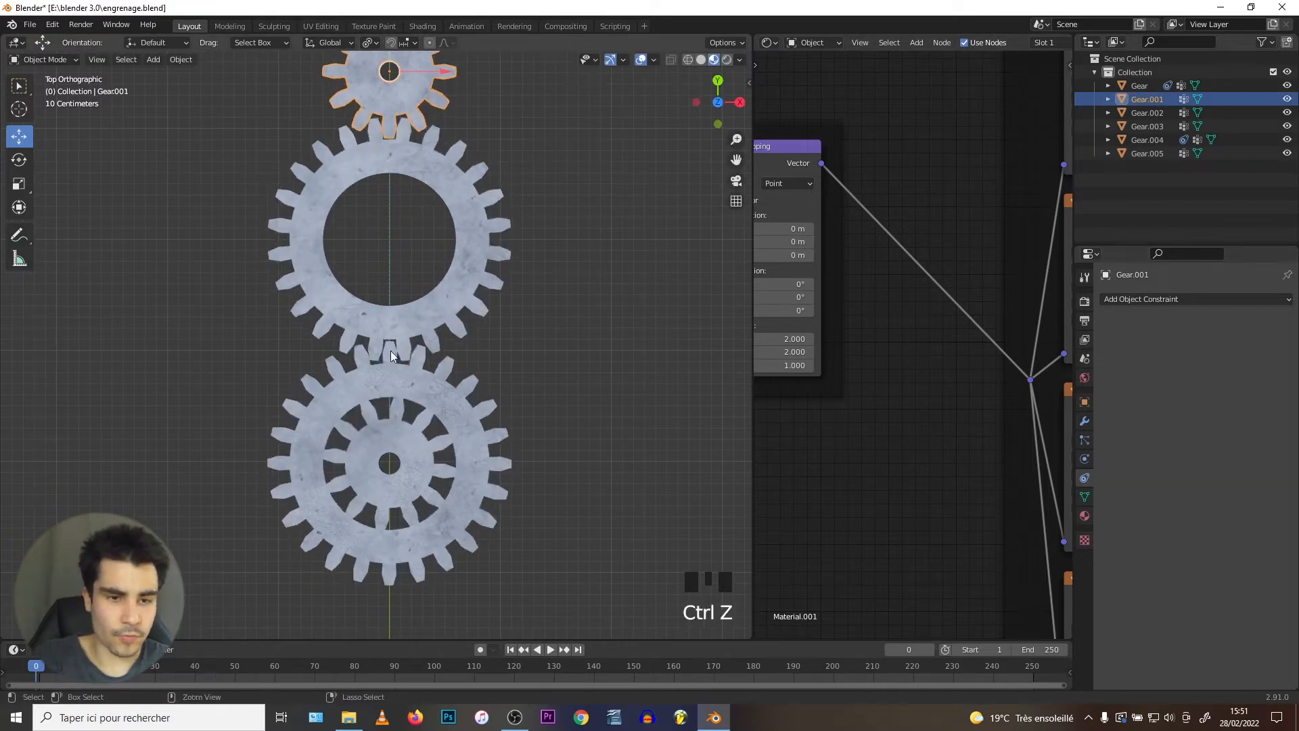
{"action": "left_click", "coordinate": [1191, 409]}
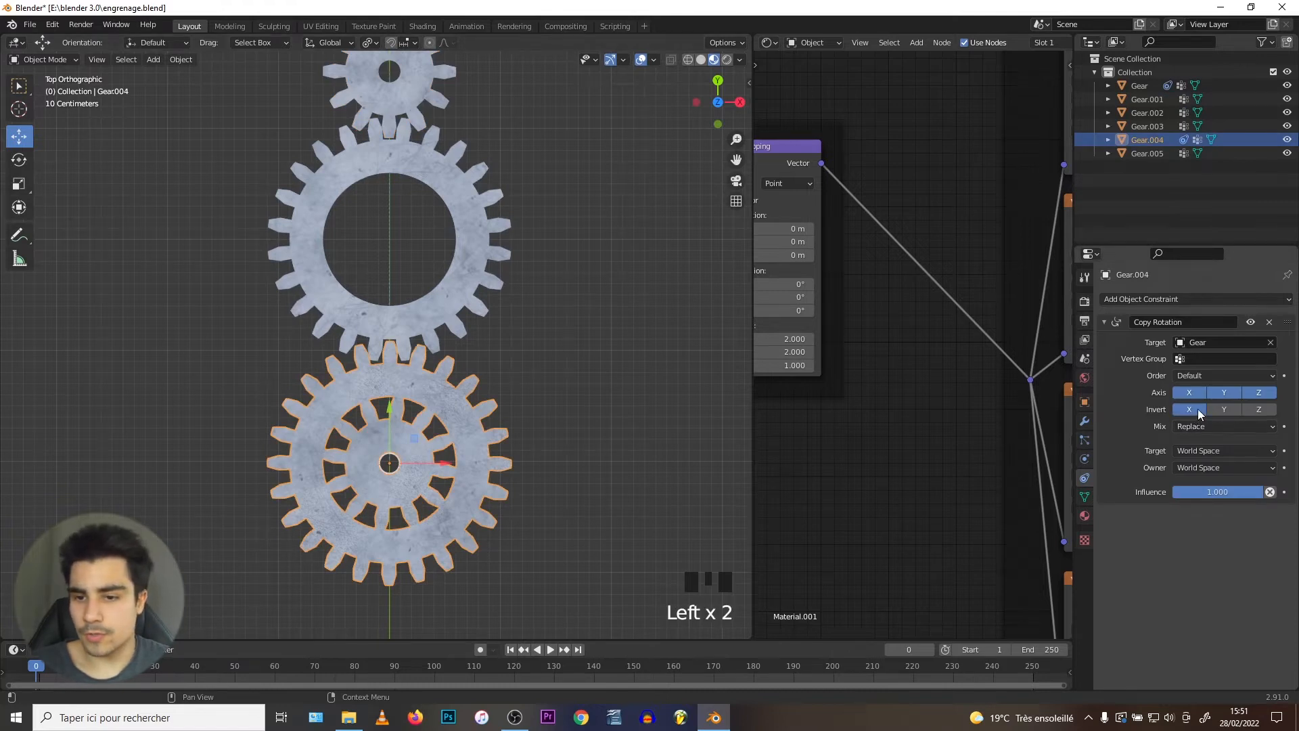
{"action": "left_click", "coordinate": [1258, 409]}
- Test the three-gear train by rotating Gear.001 again, then undo the rotation
{"action": "left_click", "coordinate": [381, 102]}
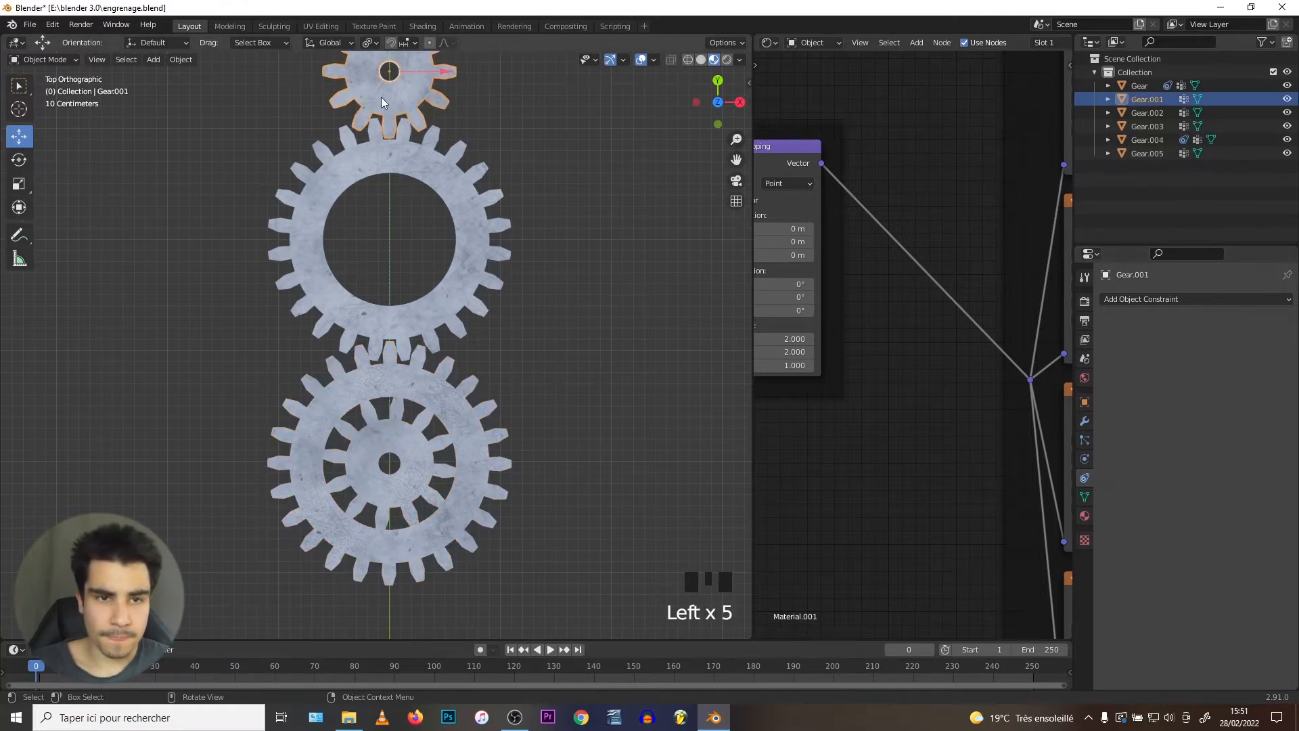
{"action": "key", "text": "r"}
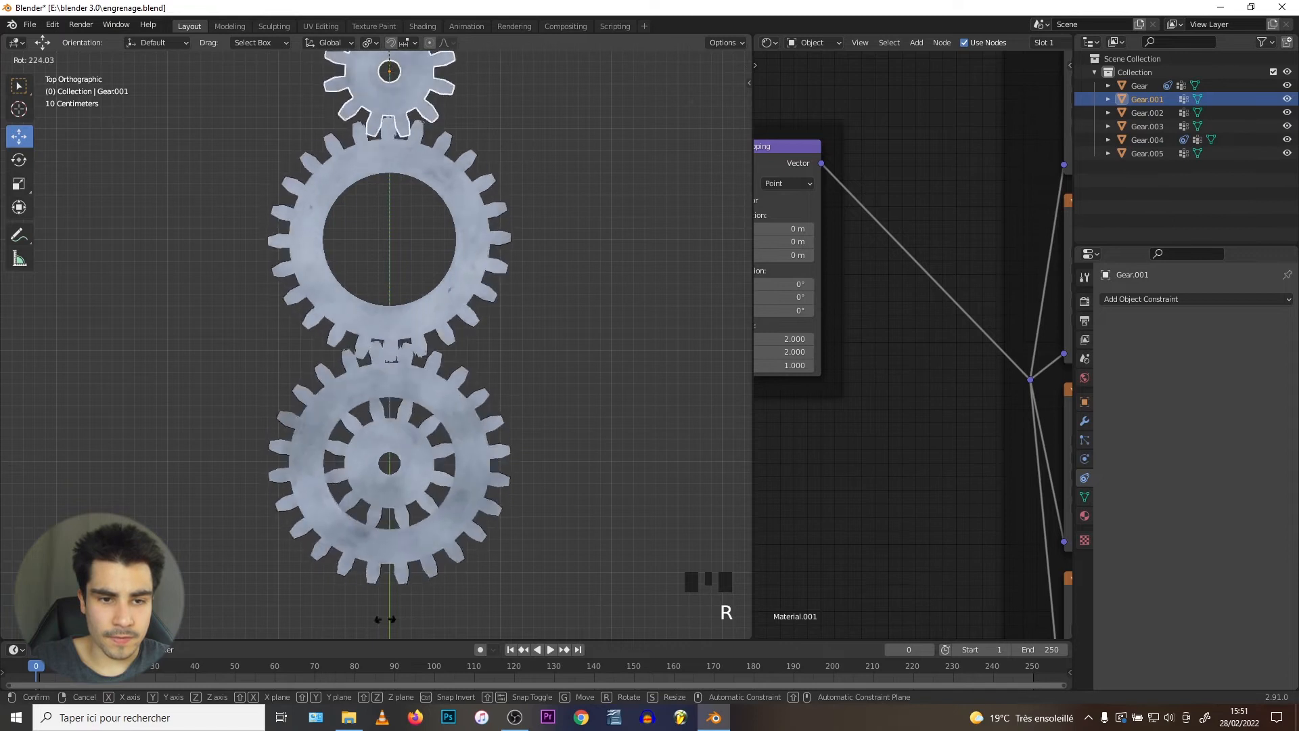
{"action": "key", "text": "ctrl+z"}
- Examine the three meshed gears in perspective and top view, and review the constraints on Gear.004 and the ring gear
{"action": "left_click", "coordinate": [345, 376]}
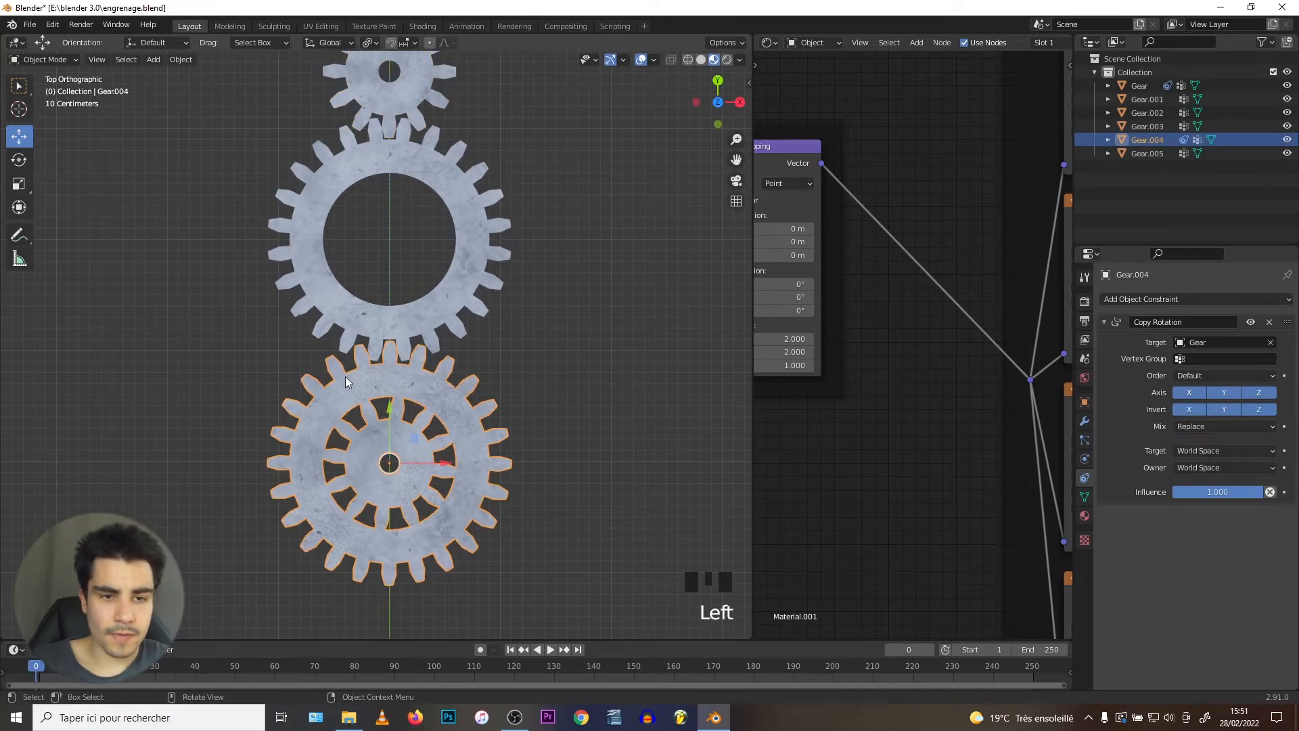
{"action": "middle_click_drag", "start_coordinate": [406, 406], "coordinate": [377, 388]}
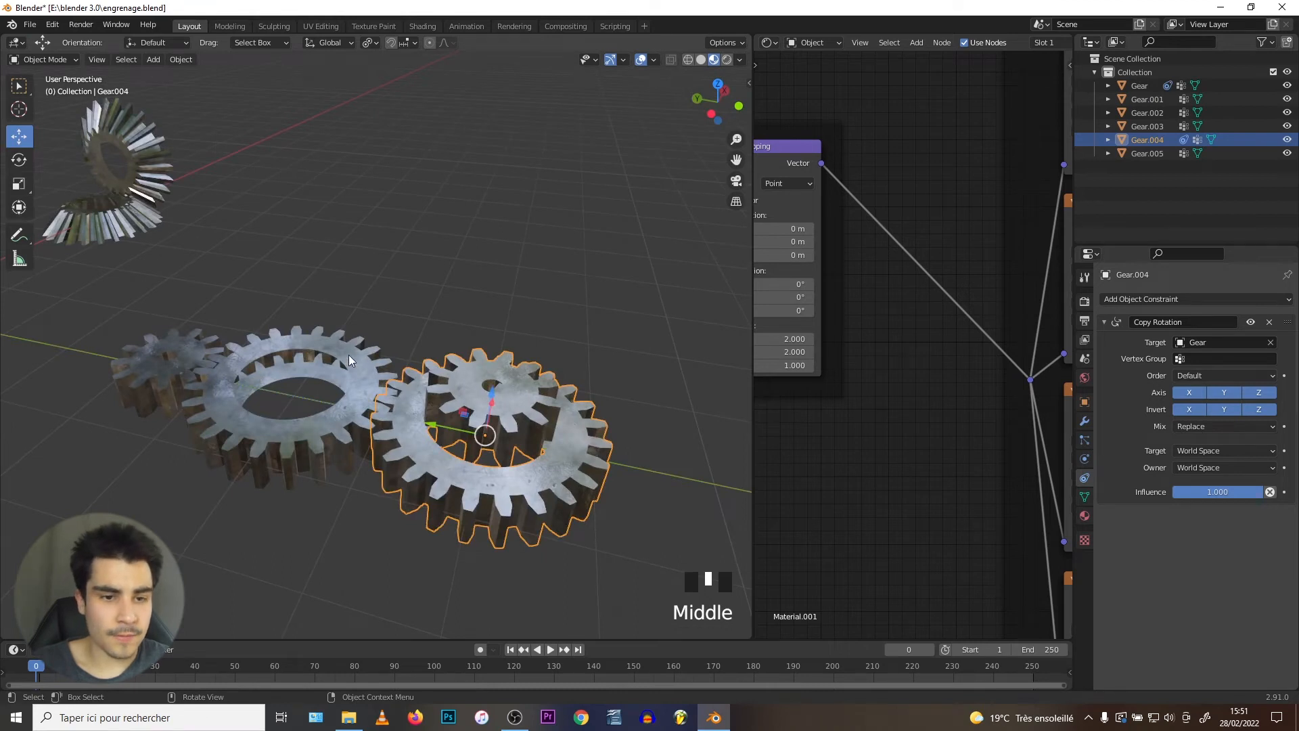
{"action": "middle_click_drag", "start_coordinate": [275, 351], "coordinate": [212, 347]}
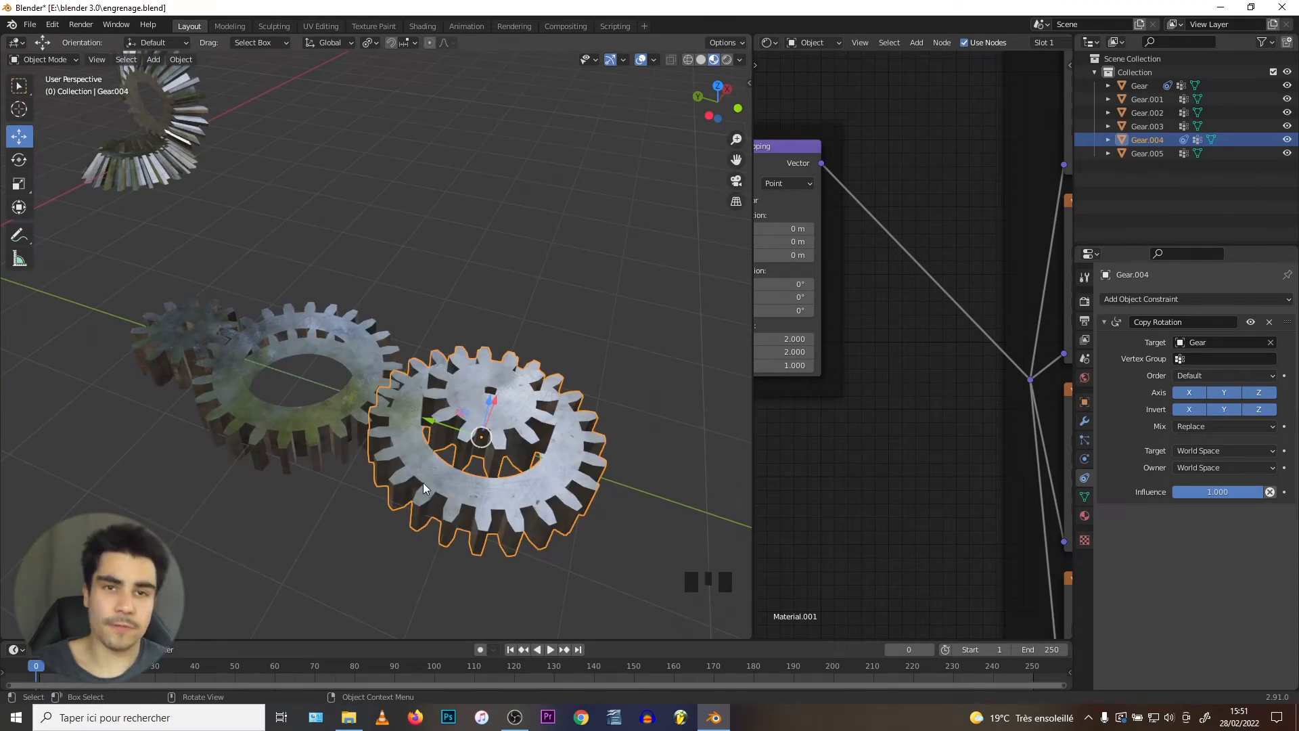
{"action": "key", "text": "KP_7"}
{"action": "scroll", "coordinate": [386, 395], "scroll_direction": "up", "scroll_amount": 1}
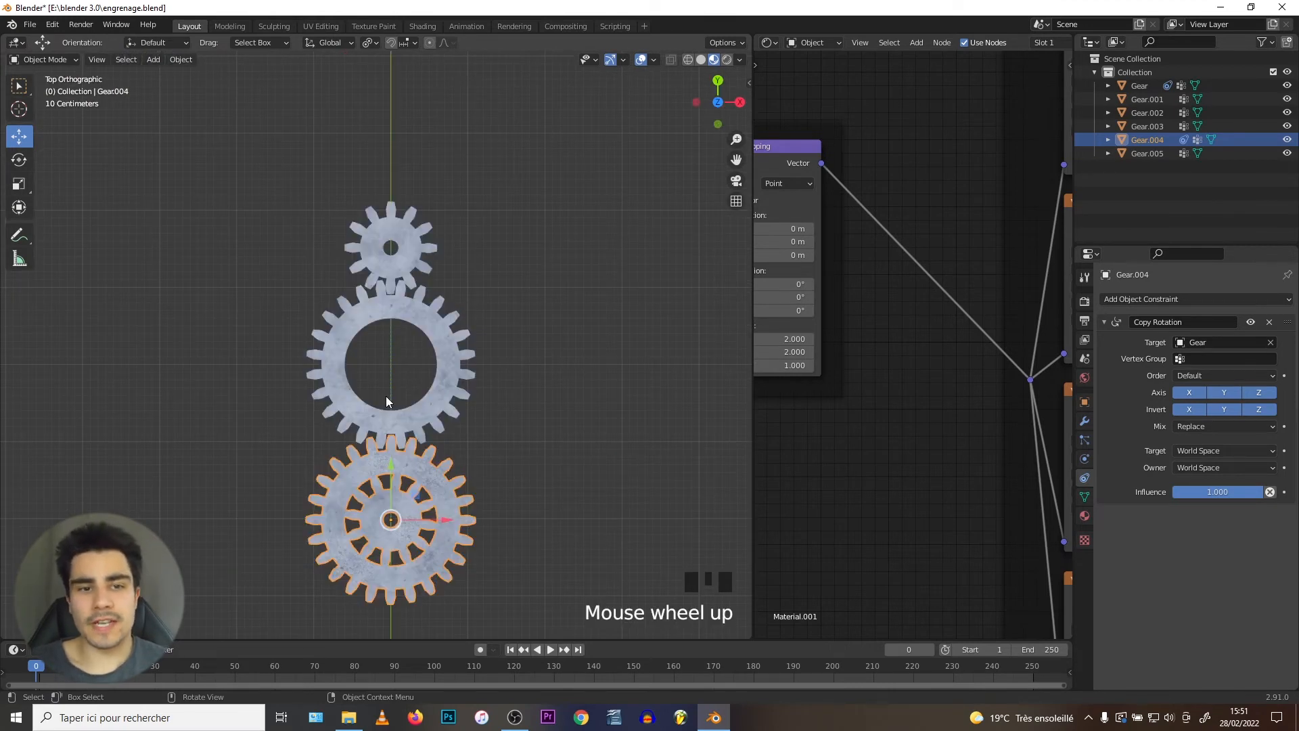
{"action": "left_click", "coordinate": [403, 230]}
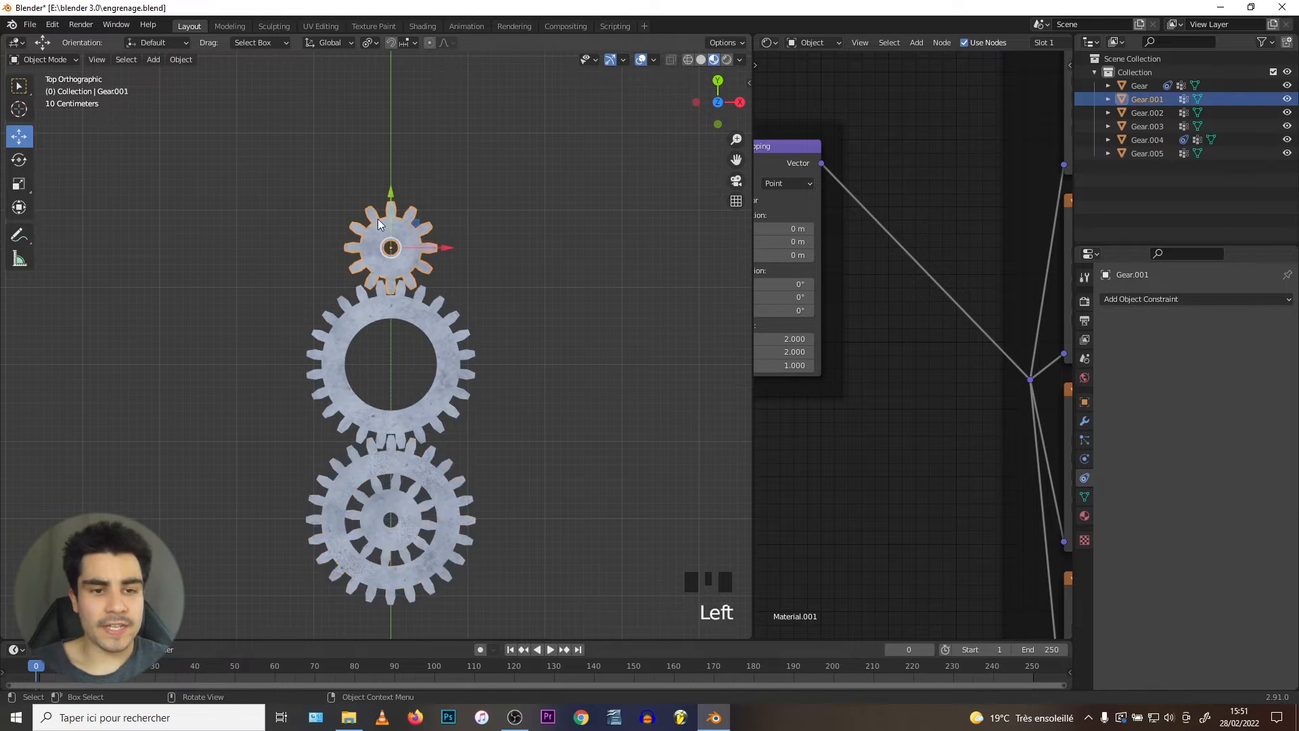
{"action": "left_click", "coordinate": [326, 340]}
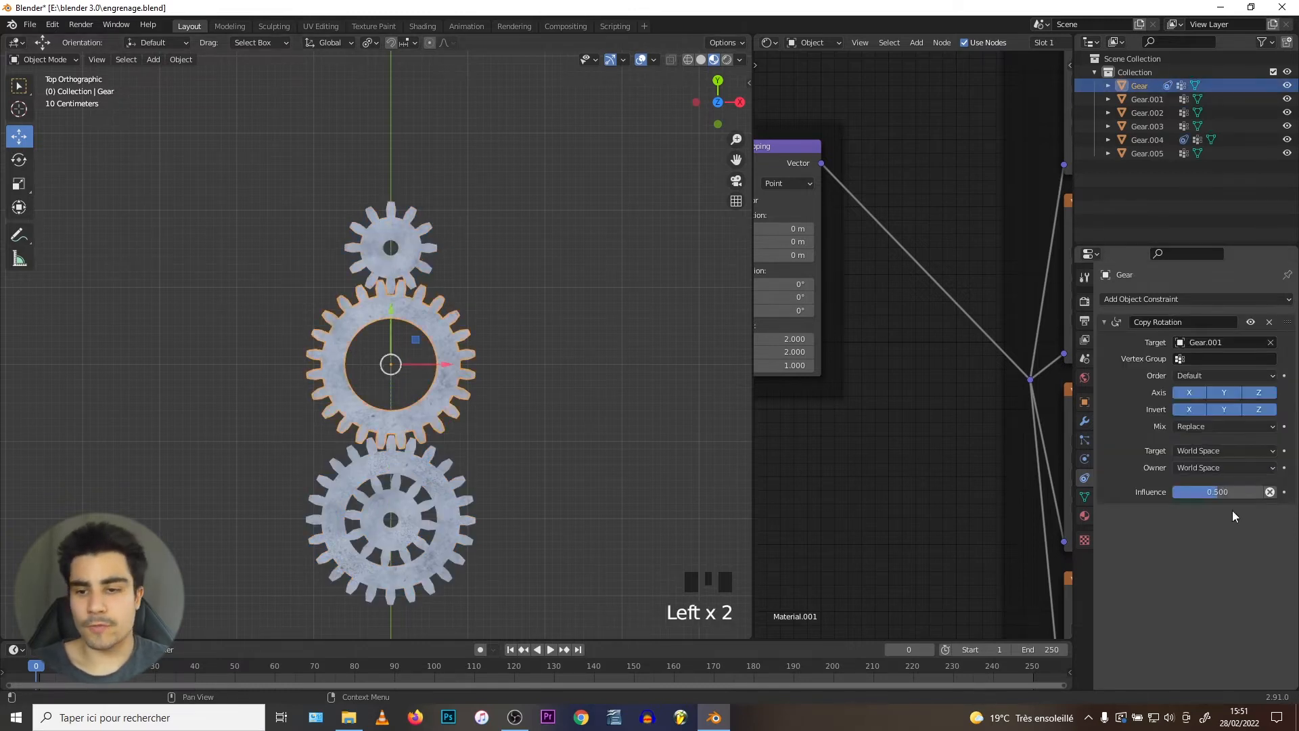
{"action": "scroll", "coordinate": [361, 290], "scroll_direction": "up", "scroll_amount": 1}
{"action": "left_click", "coordinate": [416, 252]}
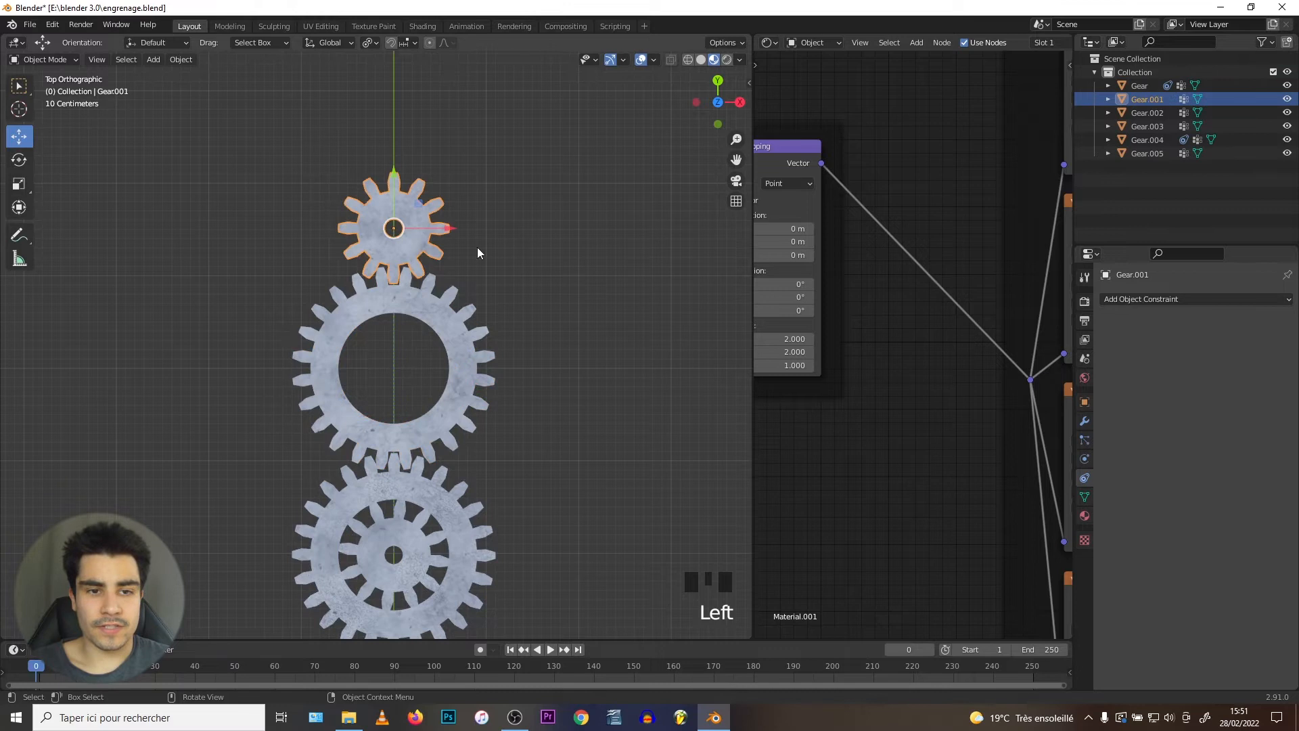
{"action": "left_click", "coordinate": [340, 357]}
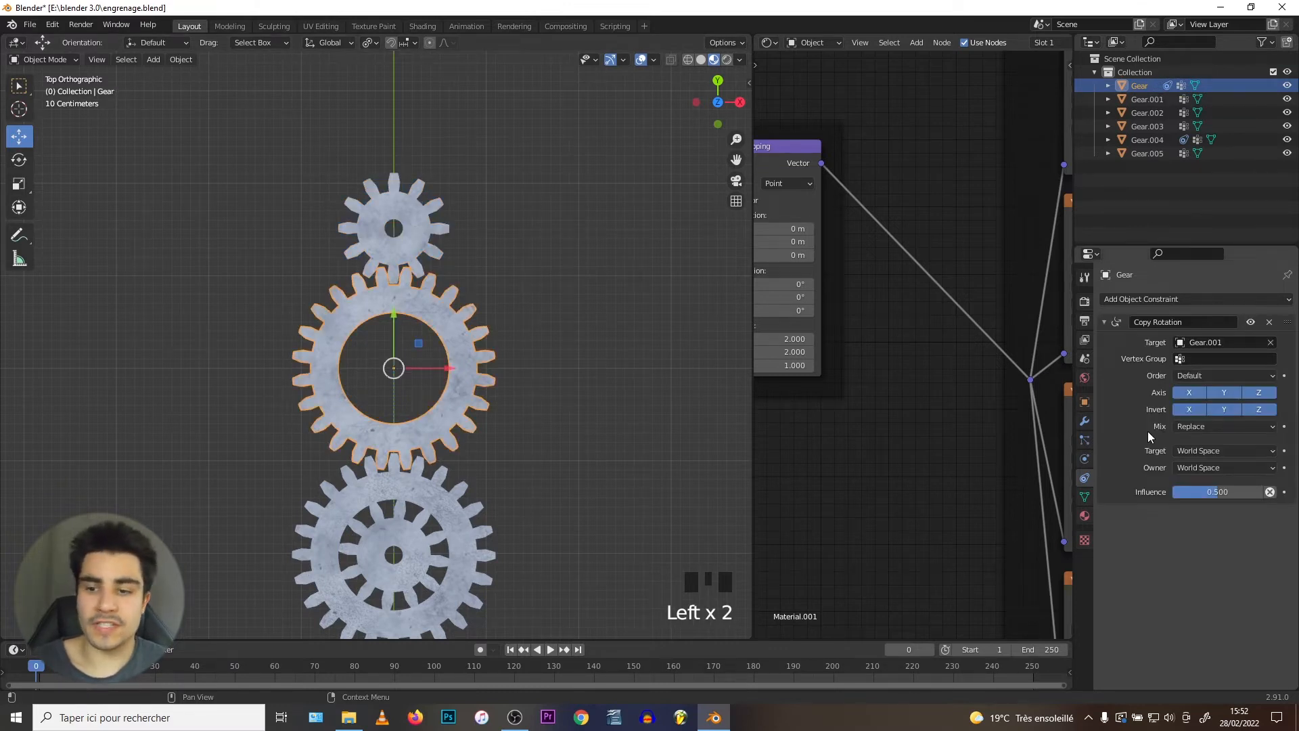
{"action": "scroll", "coordinate": [320, 226], "scroll_direction": "down", "scroll_amount": 1}
{"action": "scroll", "coordinate": [314, 228], "scroll_direction": "up", "scroll_amount": 2}
{"action": "scroll", "coordinate": [311, 230], "scroll_direction": "down", "scroll_amount": 1}
- Try turning the small gear with the Rotate tool in perspective view, then undo the rotation
{"action": "left_click", "coordinate": [363, 240]}
{"action": "scroll", "coordinate": [356, 196], "scroll_direction": "down", "scroll_amount": 2}
{"action": "middle_click_drag", "start_coordinate": [280, 399], "coordinate": [73, 299]}
{"action": "left_click", "coordinate": [18, 160]}
{"action": "mouse_move", "coordinate": [198, 375]}
{"action": "left_mouse_down"}
{"action": "mouse_move", "coordinate": [270, 289]}
{"action": "mouse_move", "coordinate": [329, 339]}
{"action": "mouse_move", "coordinate": [284, 376]}
{"action": "mouse_move", "coordinate": [223, 358]}
{"action": "left_mouse_up"}
{"action": "key", "text": "ctrl+z"}
{"action": "scroll", "coordinate": [217, 345], "scroll_direction": "down", "scroll_amount": 4}
{"action": "key", "text": "z"}
{"action": "key", "text": "z"}
{"action": "key", "text": "z"}
{"action": "key", "text": "ctrl+z"}
- Examine the two bevel gears, Gear.002 and Gear.005, in material preview from several angles
{"action": "middle_click_drag", "start_coordinate": [342, 330], "coordinate": [560, 348], "text": "shift"}
{"action": "scroll", "coordinate": [286, 315], "scroll_direction": "up", "scroll_amount": 2}
{"action": "scroll", "coordinate": [560, 349], "scroll_direction": "down", "scroll_amount": 6}
{"action": "scroll", "coordinate": [463, 336], "scroll_direction": "up", "scroll_amount": 10}
{"action": "scroll", "coordinate": [377, 343], "scroll_direction": "down", "scroll_amount": 1}
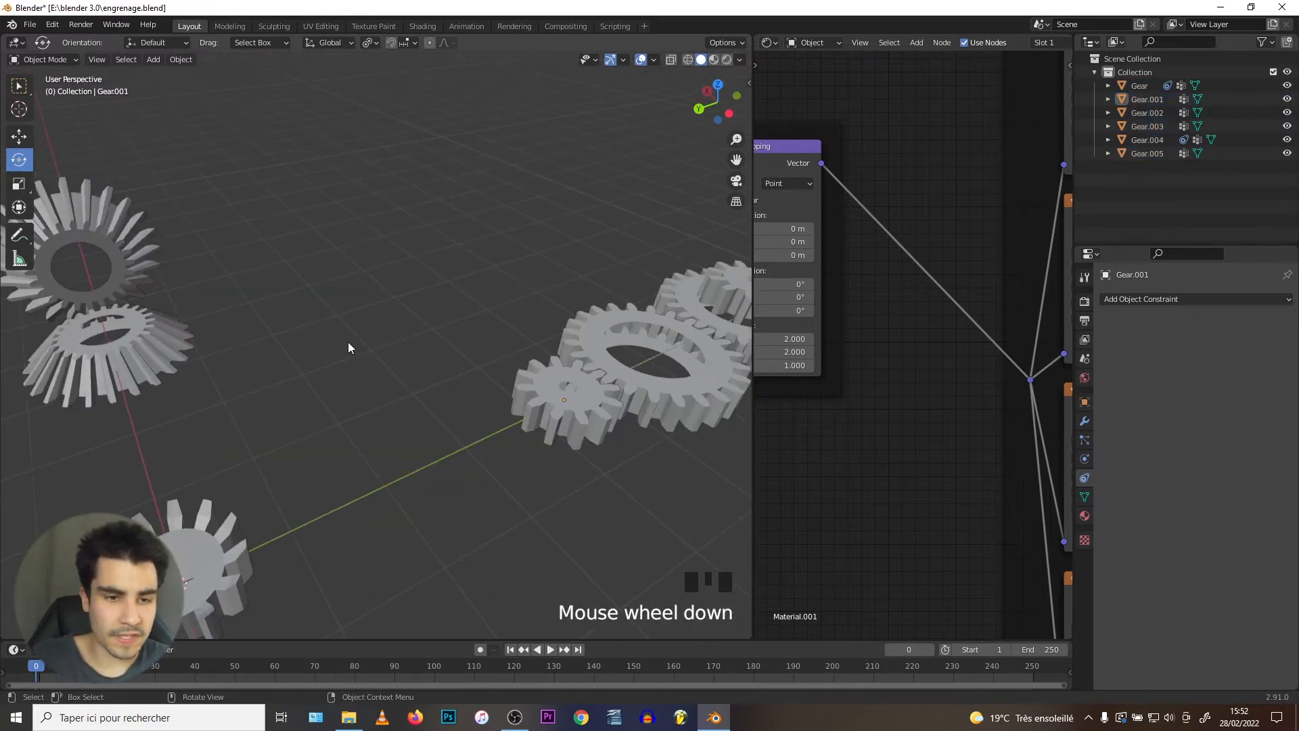
{"action": "key", "text": "z"}
{"action": "mouse_move", "coordinate": [212, 359]}
{"action": "middle_mouse_down", "text": "shift"}
{"action": "mouse_move", "coordinate": [362, 359]}
{"action": "mouse_move", "coordinate": [340, 348]}
{"action": "mouse_move", "coordinate": [380, 365]}
{"action": "mouse_move", "coordinate": [429, 327]}
{"action": "mouse_move", "coordinate": [234, 238]}
{"action": "middle_mouse_up", "text": "shift"}
{"action": "scroll", "coordinate": [364, 383], "scroll_direction": "up", "scroll_amount": 2}
{"action": "left_click", "coordinate": [383, 373]}
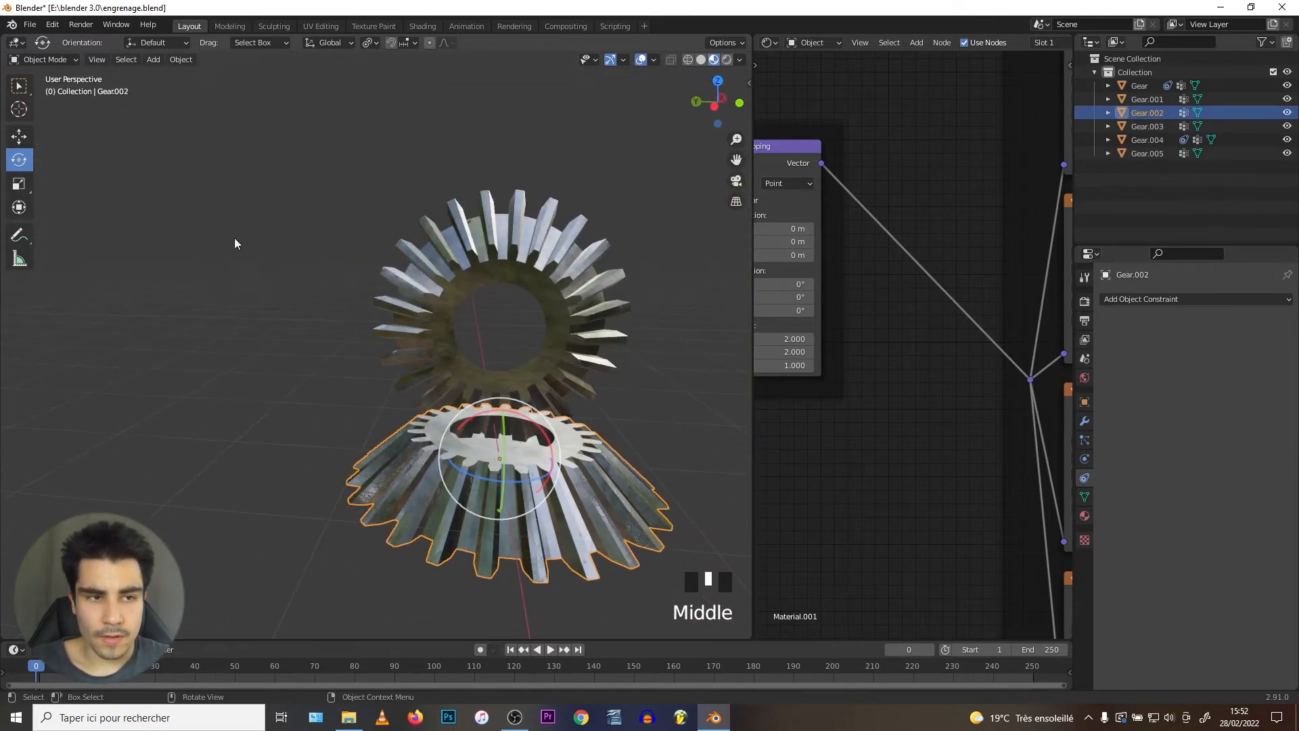
{"action": "scroll", "coordinate": [281, 364], "scroll_direction": "up", "scroll_amount": 2}
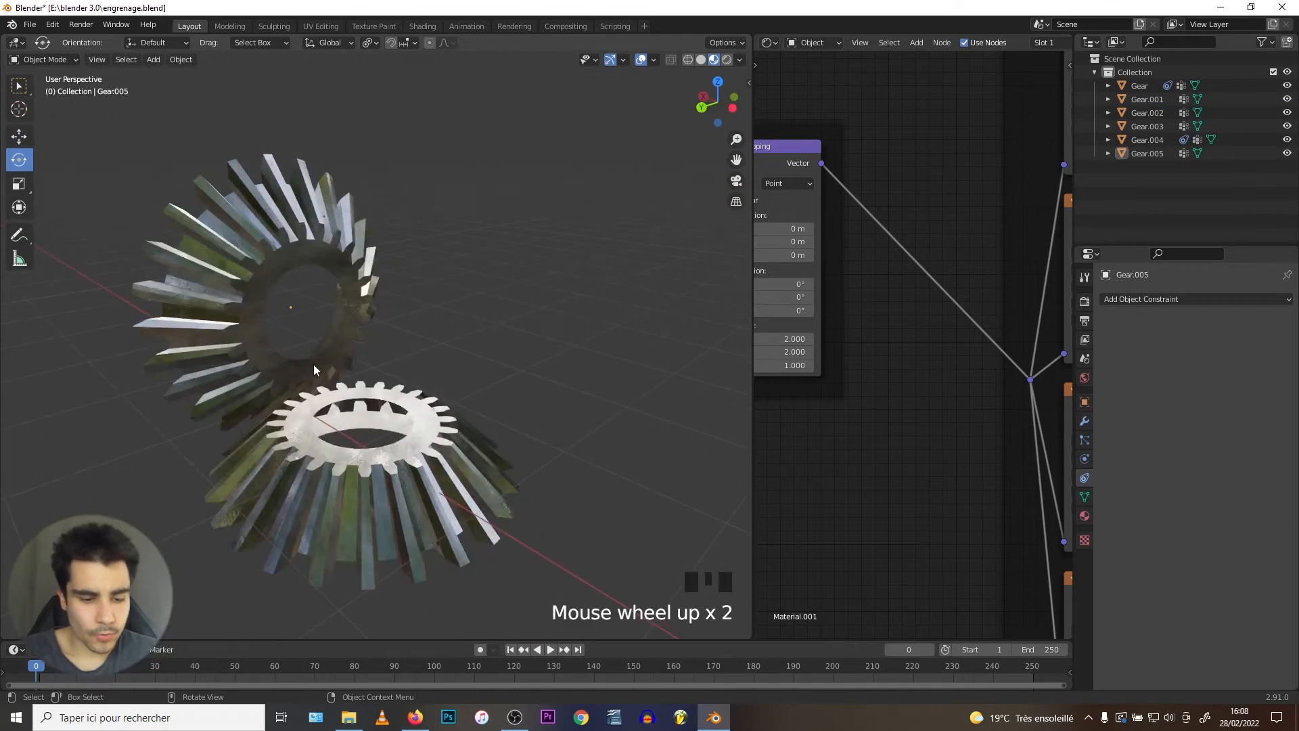
{"action": "middle_click_drag", "start_coordinate": [314, 364], "coordinate": [230, 351], "text": "shift"}
- Add a Transformation constraint to the upright bevel gear Gear.005 with Gear.002 as its target
{"action": "left_click", "coordinate": [433, 299]}
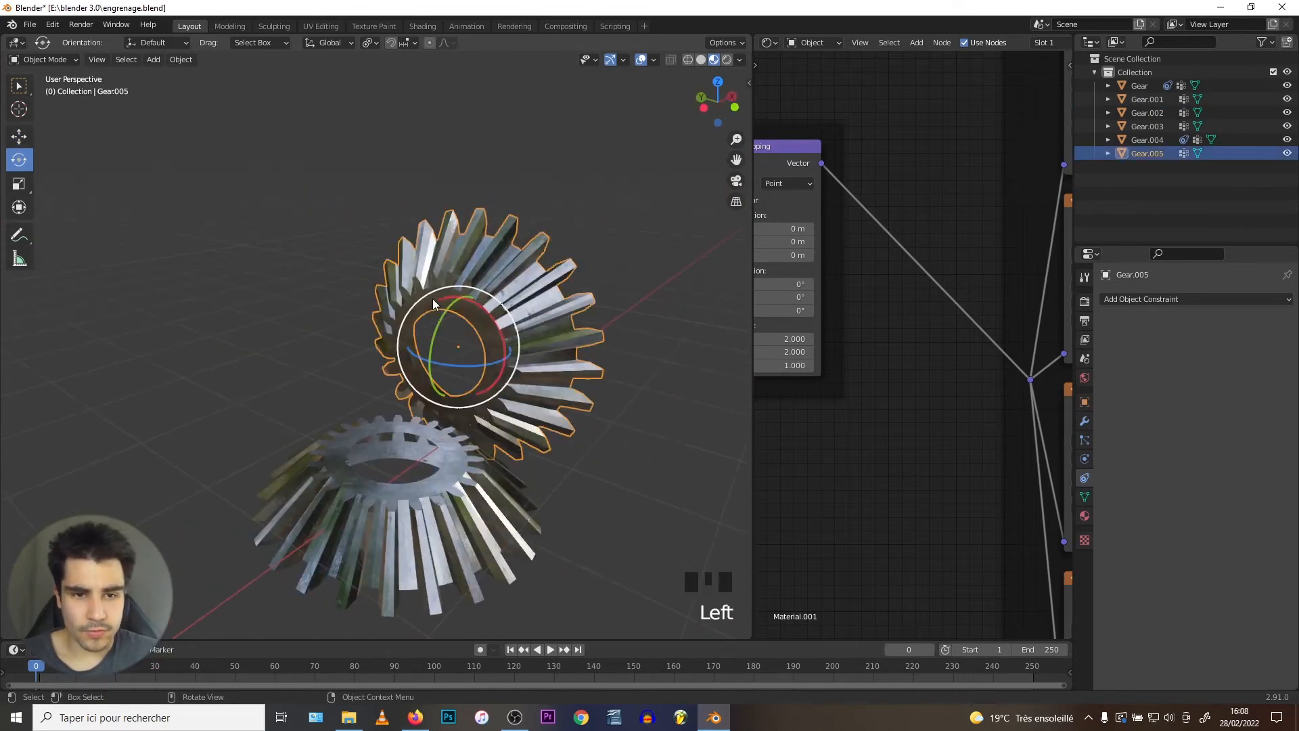
{"action": "left_click", "coordinate": [1168, 301]}
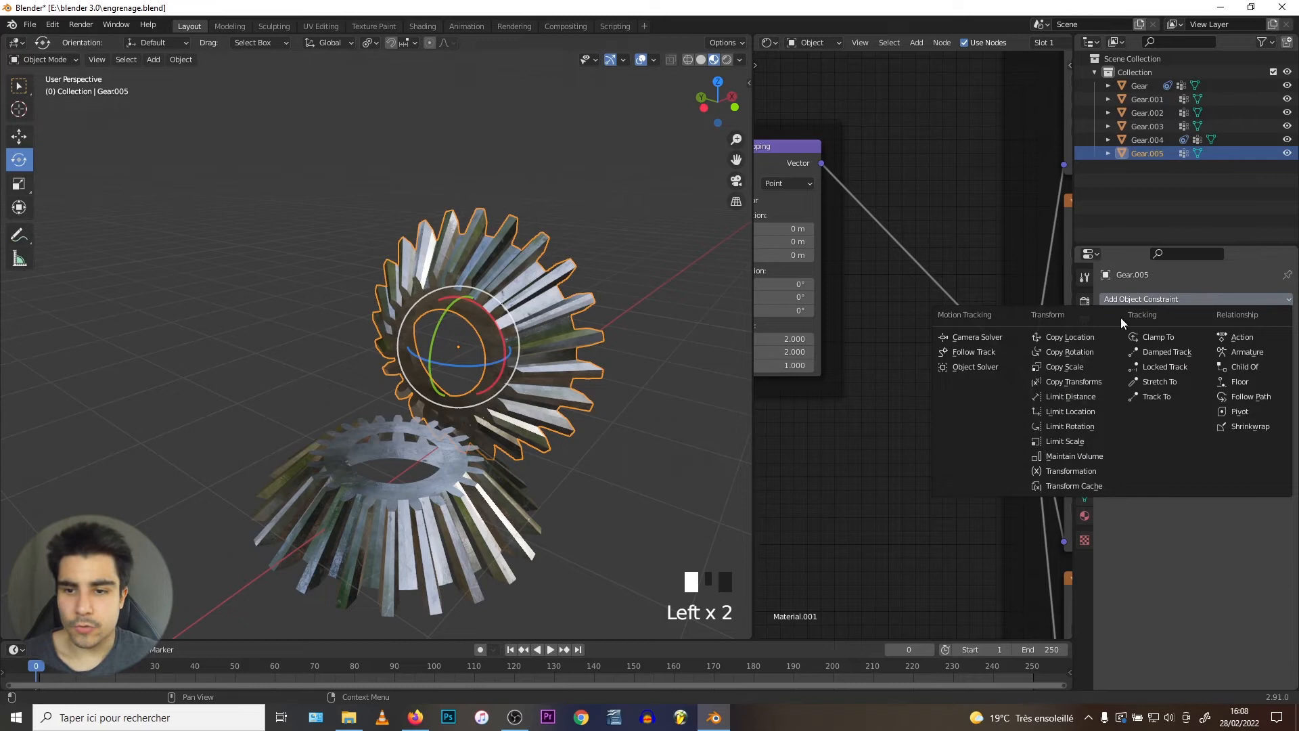
{"action": "left_click", "coordinate": [1070, 473]}
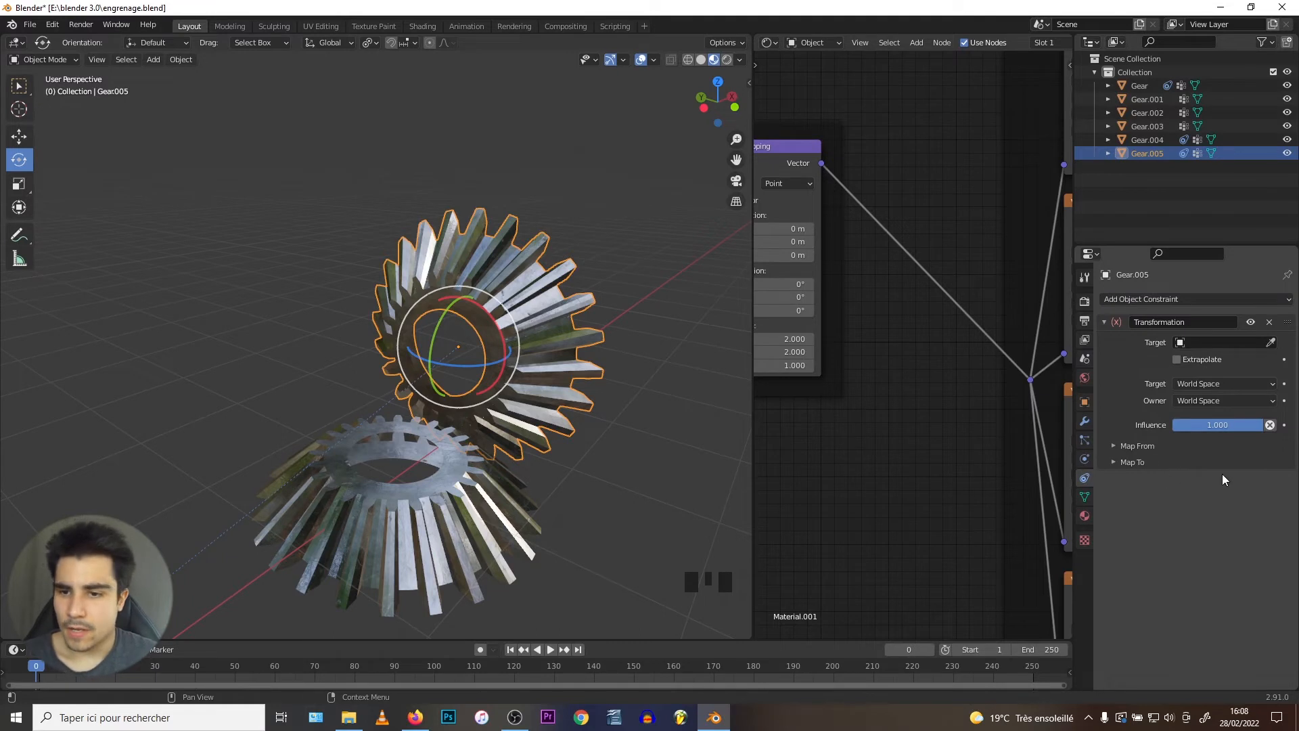
{"action": "left_click", "coordinate": [1138, 446]}
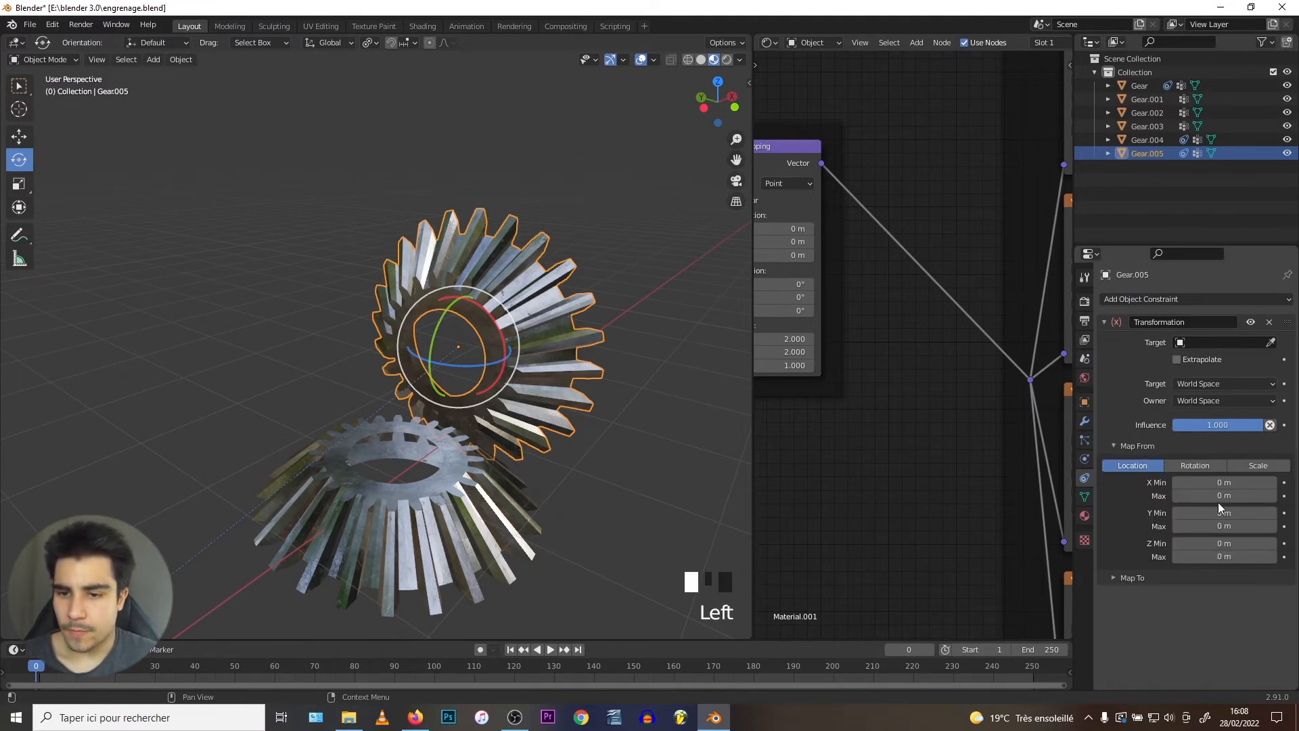
{"action": "left_click", "coordinate": [1271, 342]}
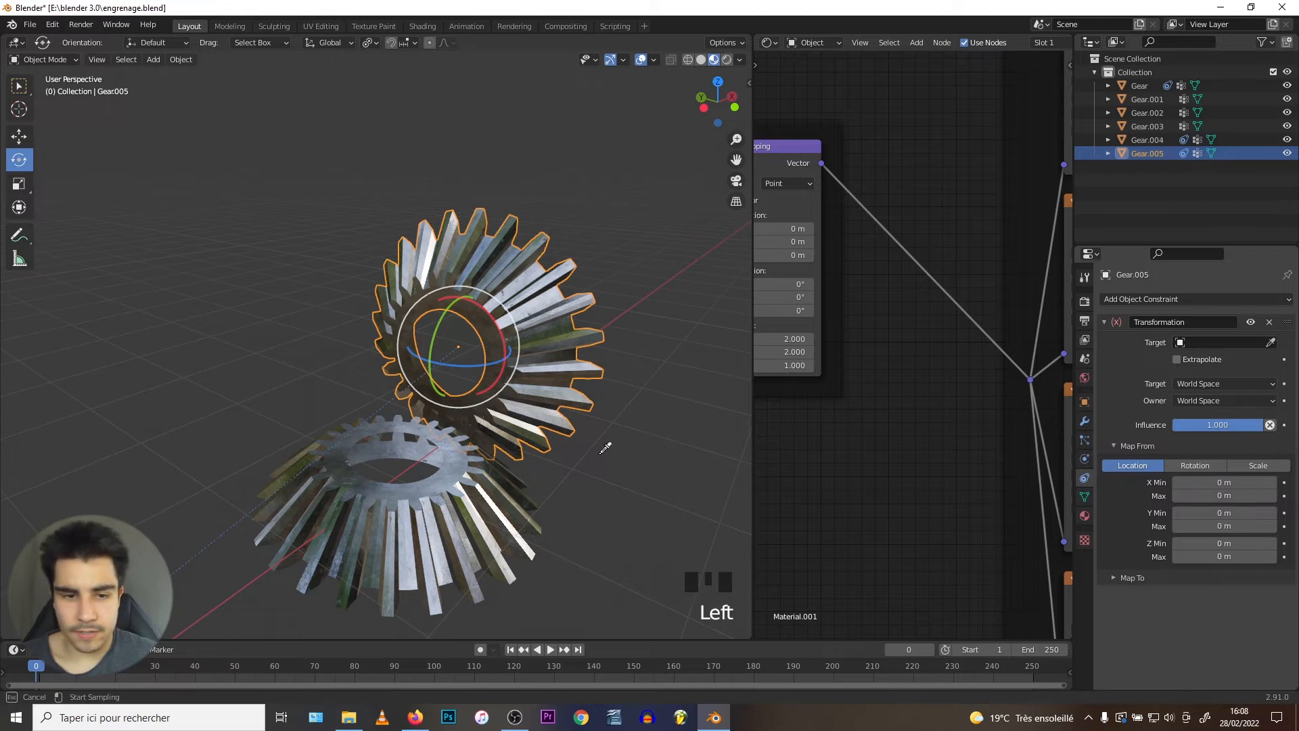
{"action": "left_click", "coordinate": [393, 502]}
{"action": "scroll", "coordinate": [1145, 469], "scroll_direction": "up", "scroll_amount": 1}
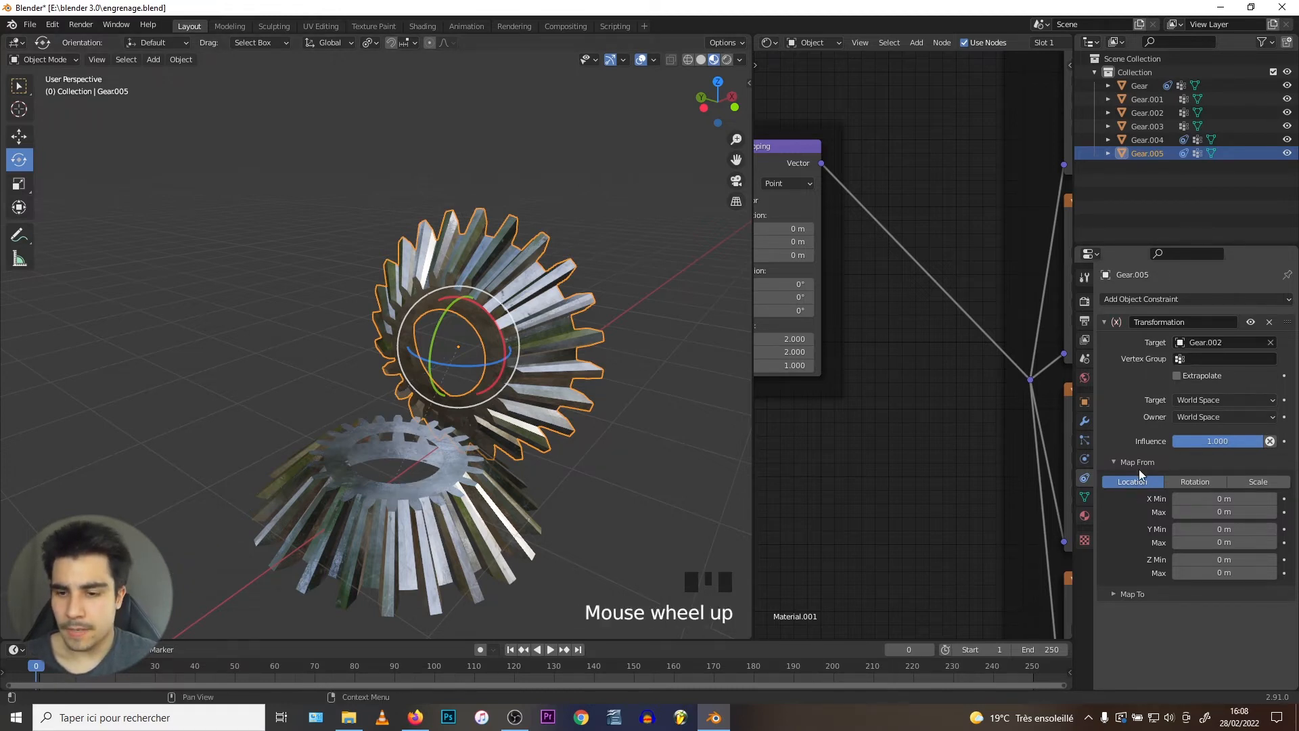
- Set both Map From and Map To of Gear.005's Transformation constraint to Rotation
{"action": "left_click", "coordinate": [1188, 484]}
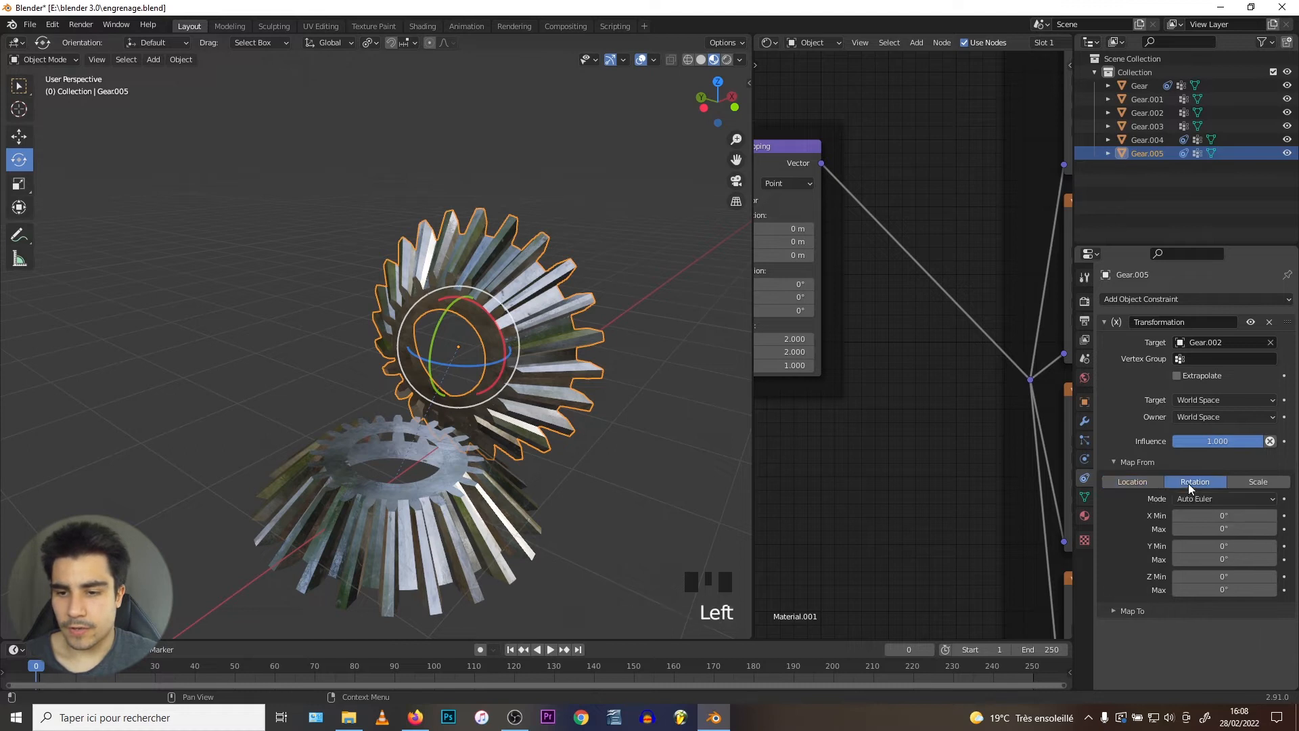
{"action": "left_click", "coordinate": [1124, 481]}
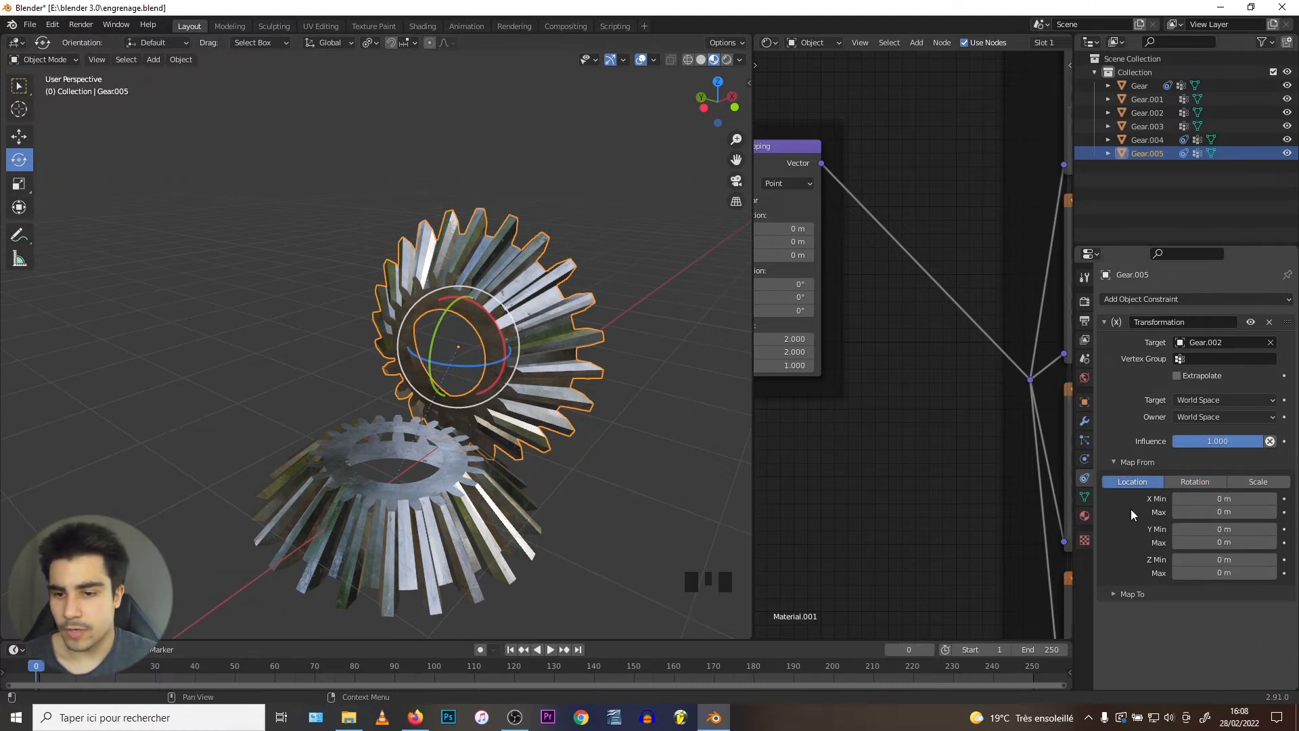
{"action": "left_click", "coordinate": [1200, 482]}
{"action": "left_click", "coordinate": [1134, 613]}
{"action": "scroll", "coordinate": [1138, 619], "scroll_direction": "down", "scroll_amount": 4}
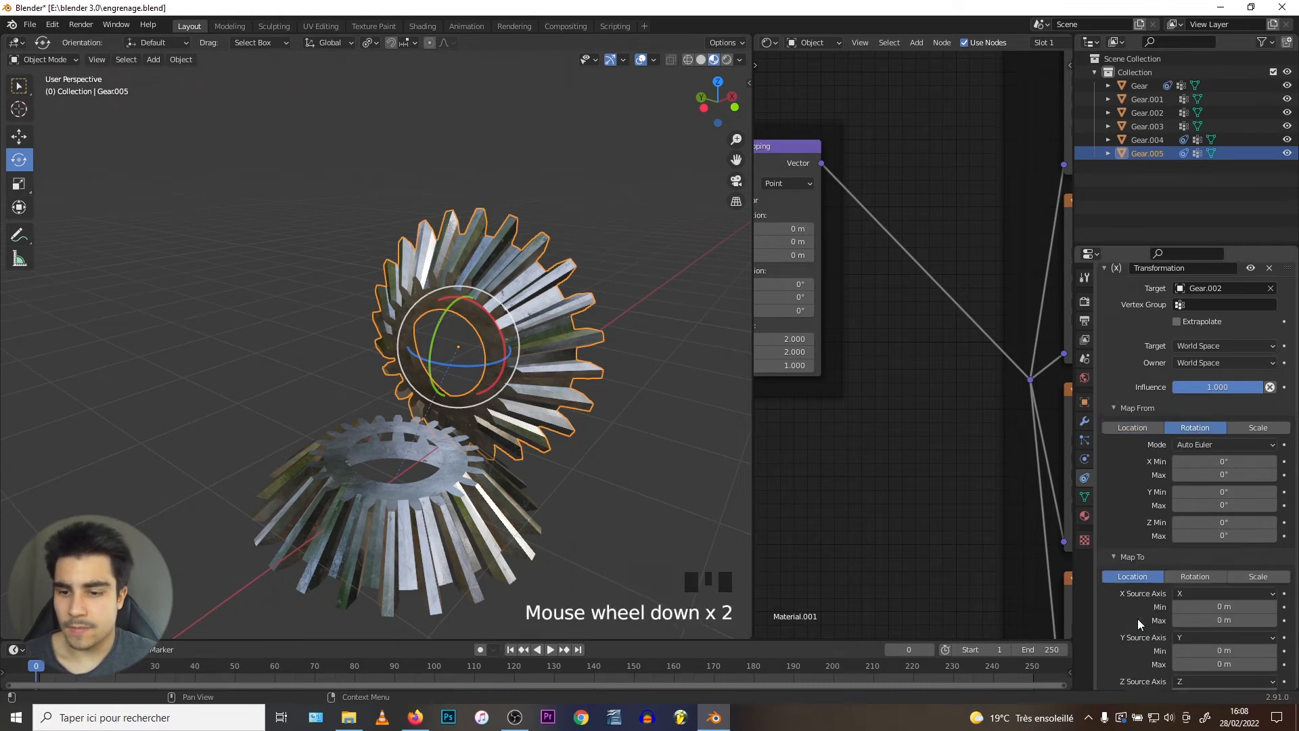
{"action": "left_click", "coordinate": [1198, 529]}
{"action": "scroll", "coordinate": [1115, 469], "scroll_direction": "up", "scroll_amount": 2}
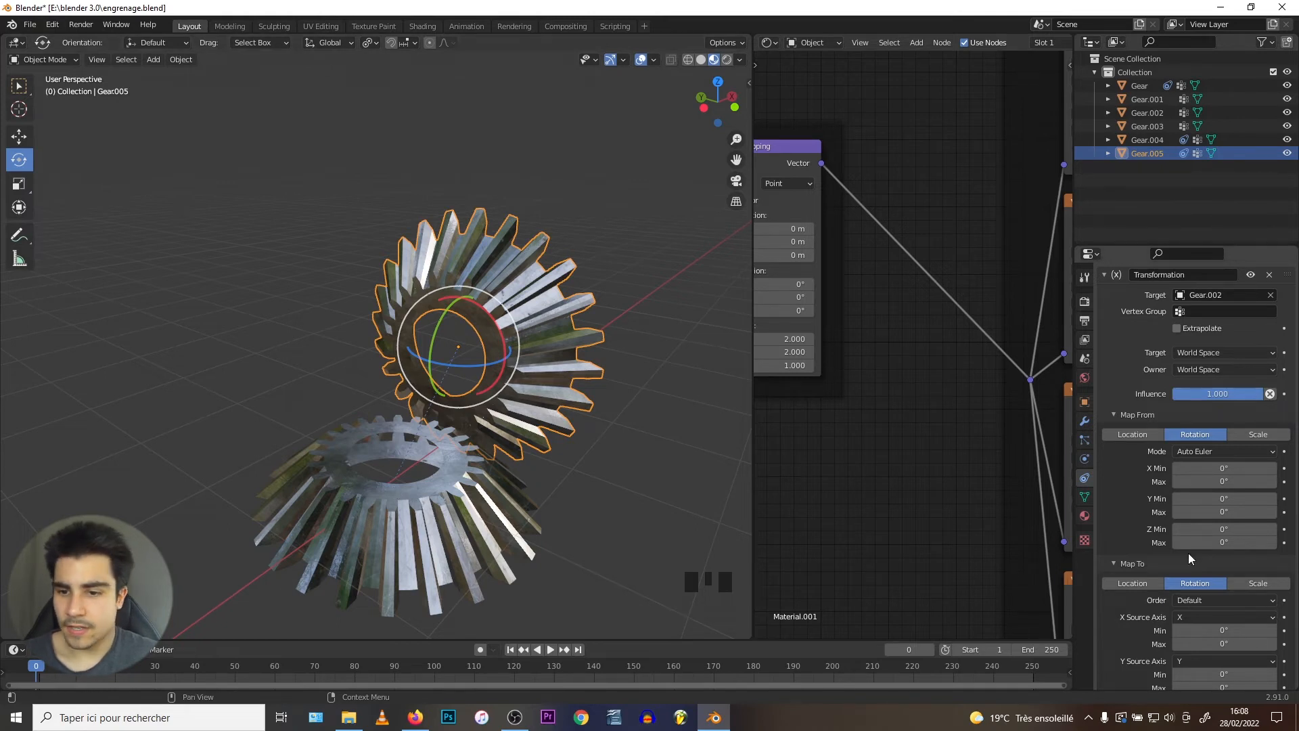
- Set the Z Max of the Map From rotation to 360°
{"action": "left_click", "coordinate": [1218, 541]}
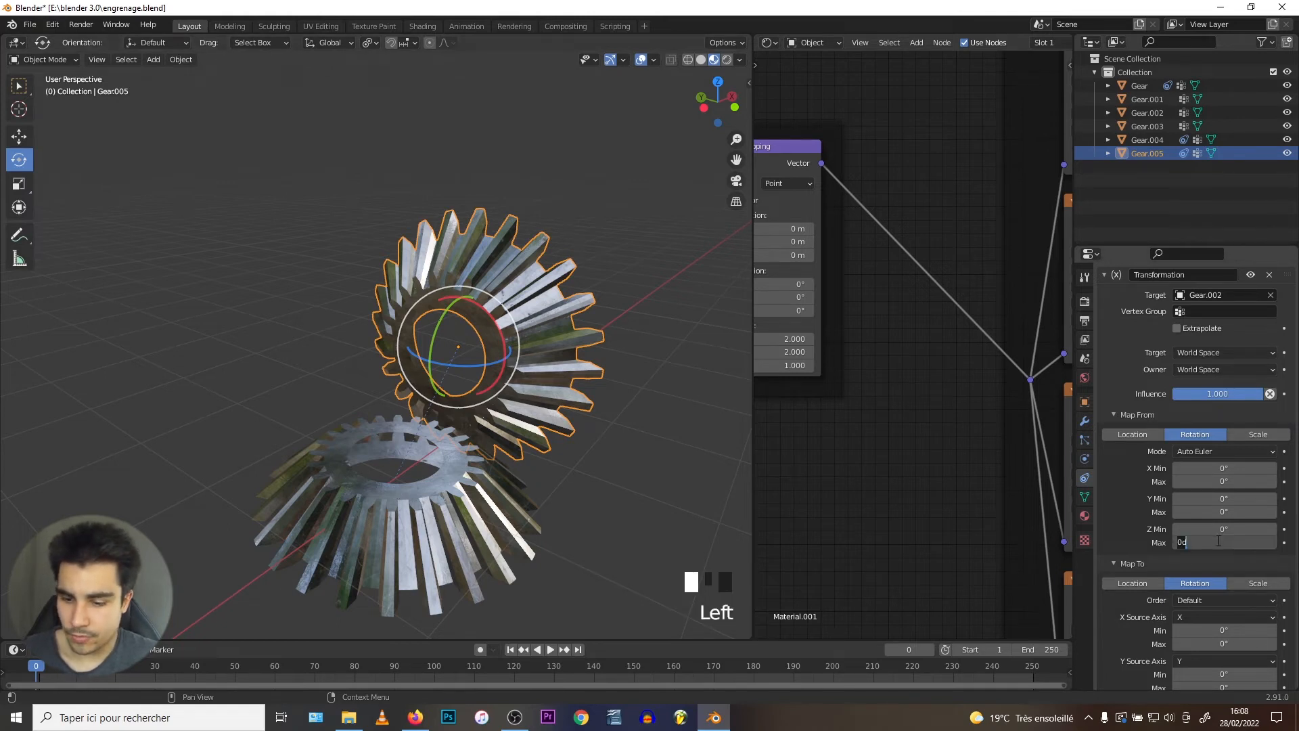
{"action": "type", "text": "360"}
{"action": "key", "text": "Return"}
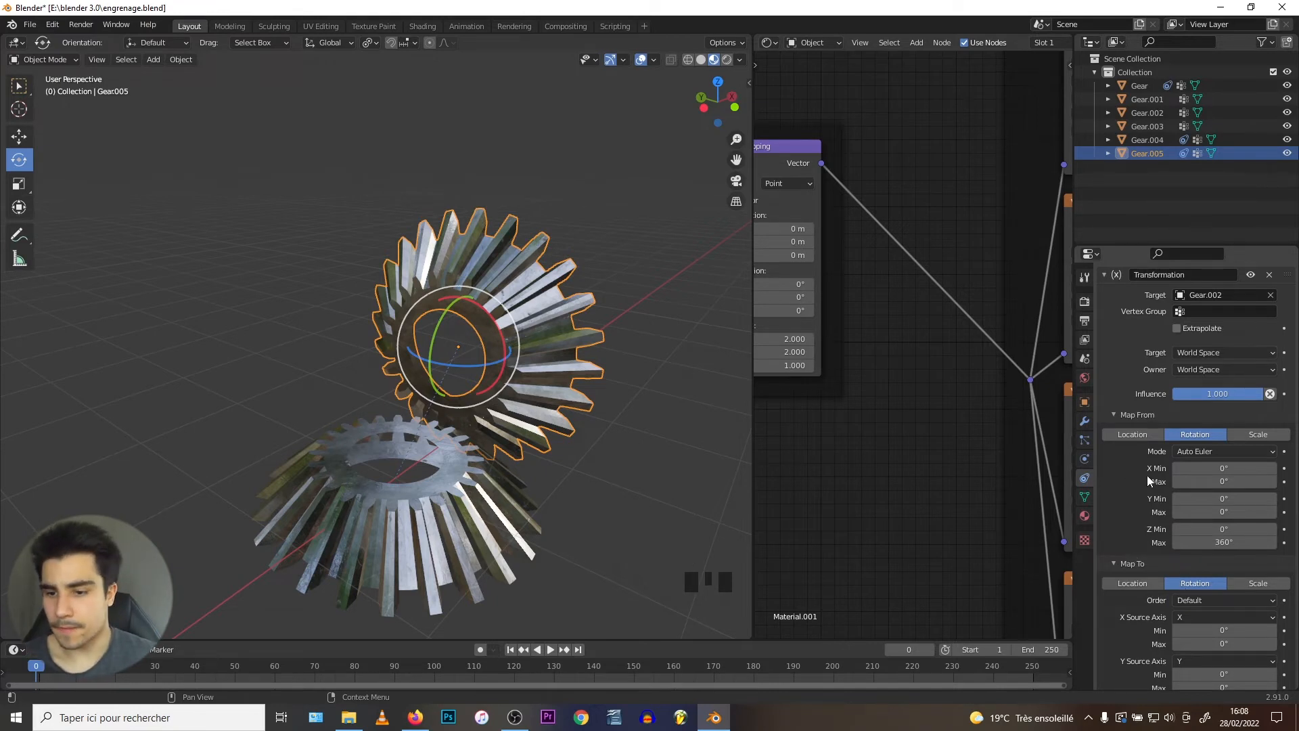
{"action": "scroll", "coordinate": [1169, 546], "scroll_direction": "down", "scroll_amount": 2}
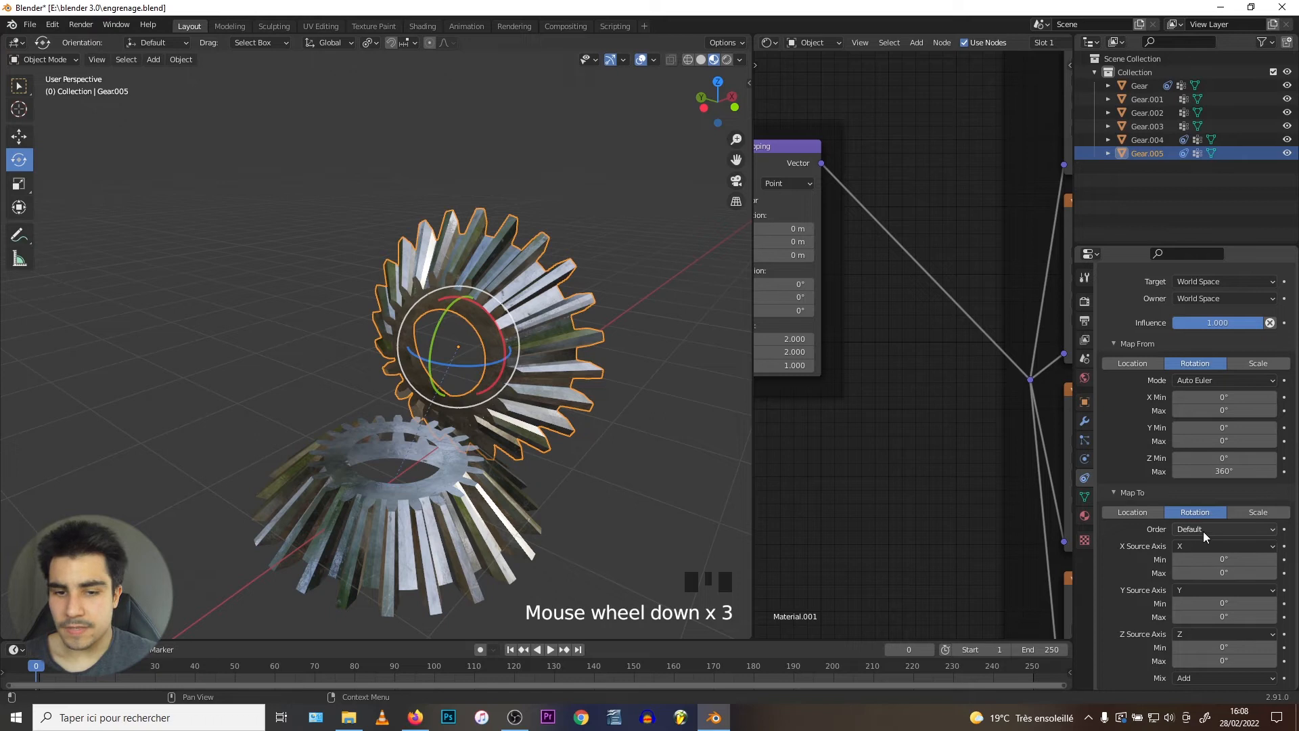
{"action": "mouse_move", "coordinate": [414, 327]}
{"action": "middle_mouse_down"}
{"action": "mouse_move", "coordinate": [223, 354]}
{"action": "mouse_move", "coordinate": [185, 343]}
{"action": "mouse_move", "coordinate": [406, 346]}
{"action": "middle_mouse_up"}
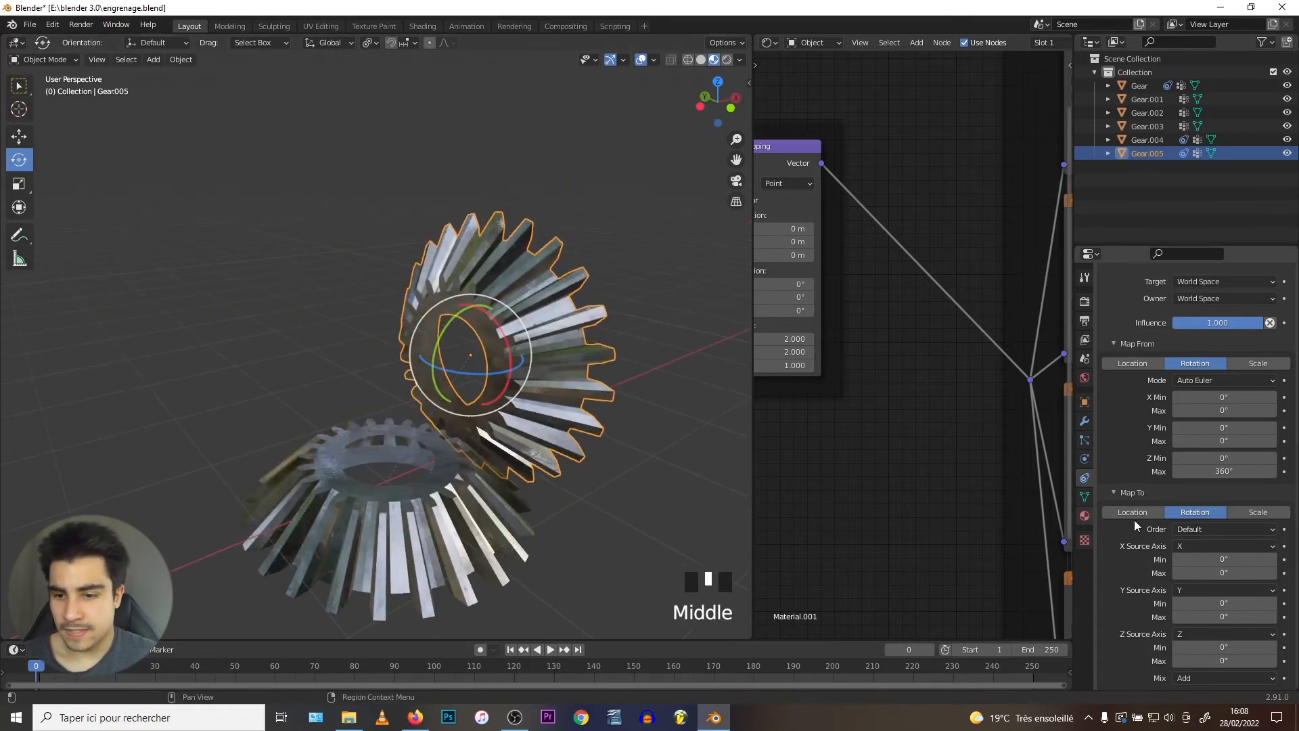
- Set the X Max of the Map To rotation to 360° in Gear.005's Transformation constraint
{"action": "left_click", "coordinate": [1217, 574]}
{"action": "type", "text": "360"}
{"action": "key", "text": "Return"}
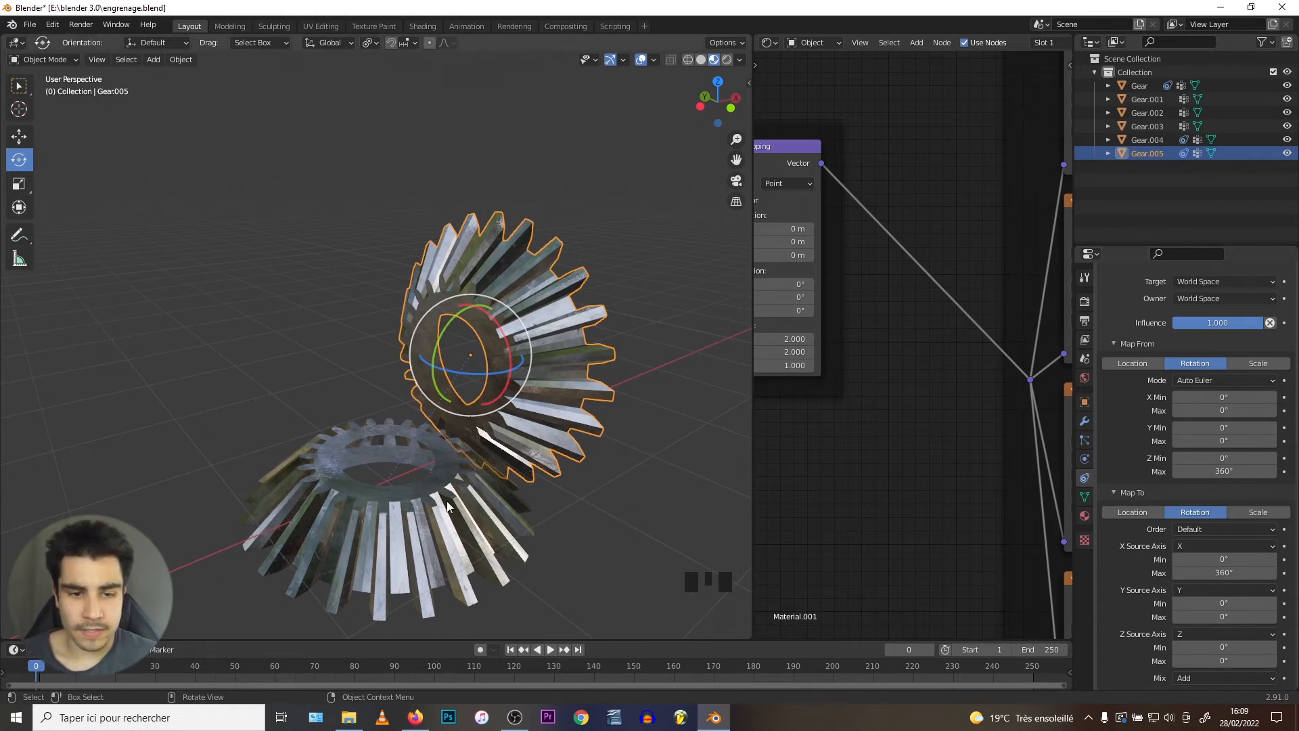
- Try rotating the flat bevel gear Gear.002 about Z to test the constraint, and undo the rotation
{"action": "left_click", "coordinate": [422, 508]}
{"action": "left_click_drag", "start_coordinate": [422, 507], "coordinate": [436, 438]}
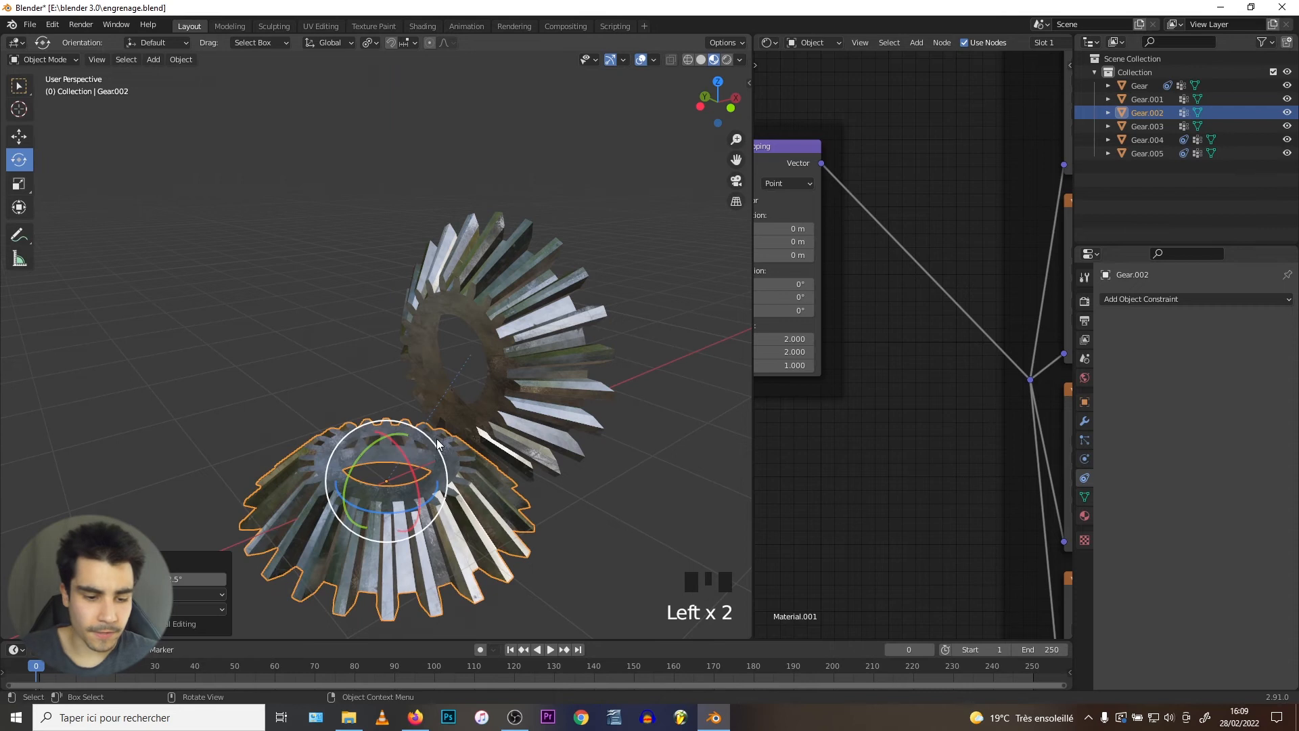
{"action": "key", "text": "ctrl+z"}
- Set the X Source Axis of the Map To rotation to Z in the upright gear Gear.005's Transformation constraint
{"action": "left_click", "coordinate": [524, 336]}
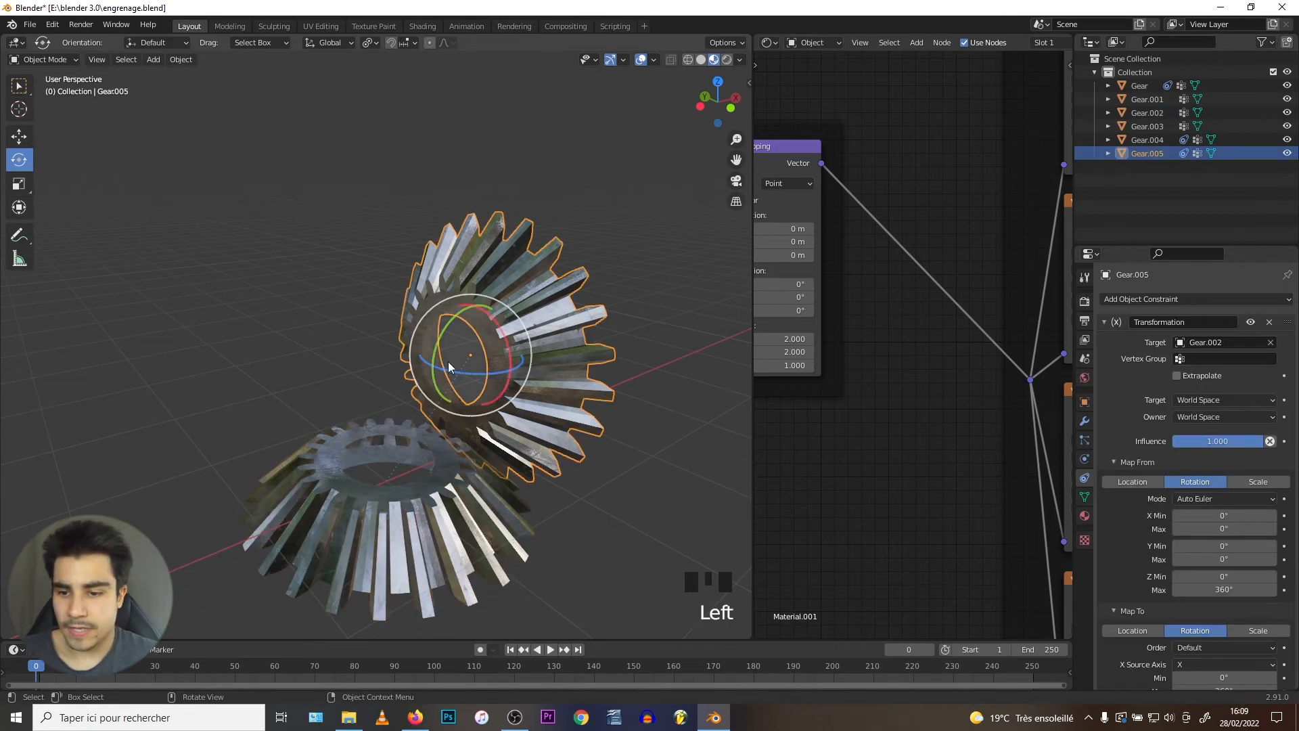
{"action": "scroll", "coordinate": [1164, 561], "scroll_direction": "down", "scroll_amount": 2}
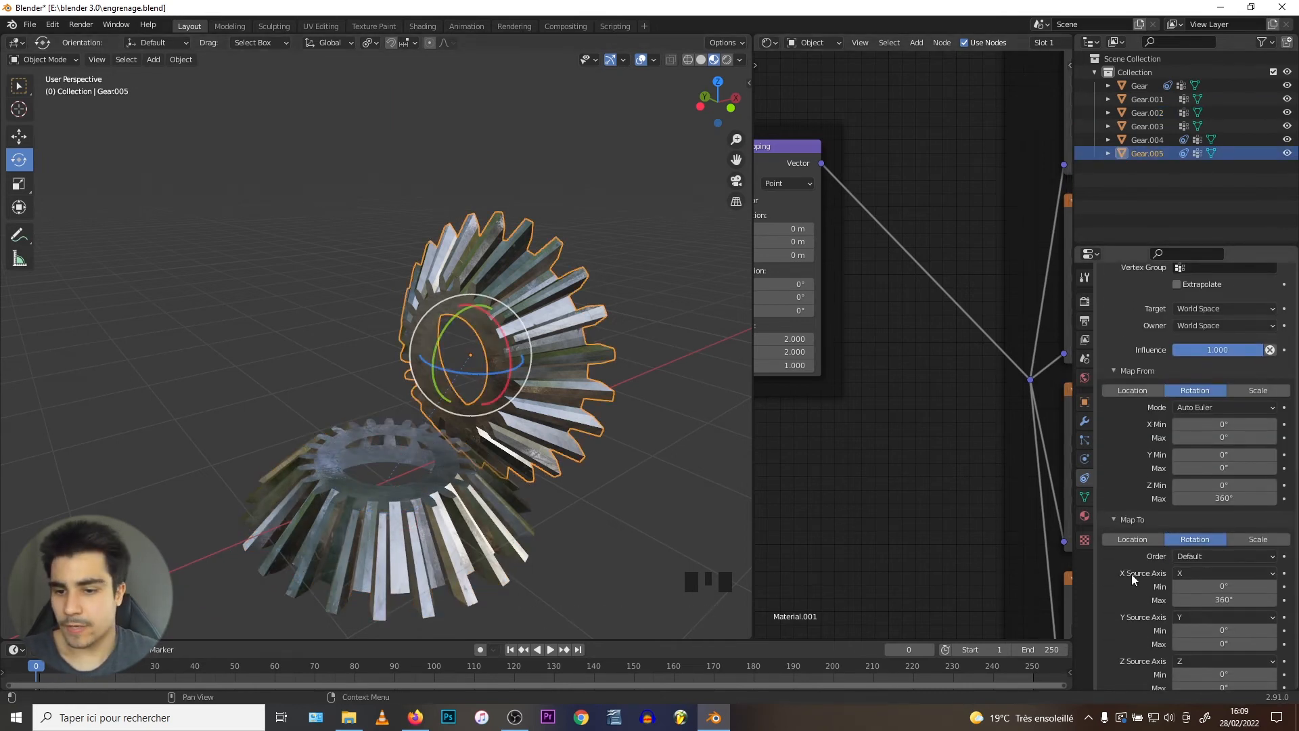
{"action": "left_click", "coordinate": [1191, 573]}
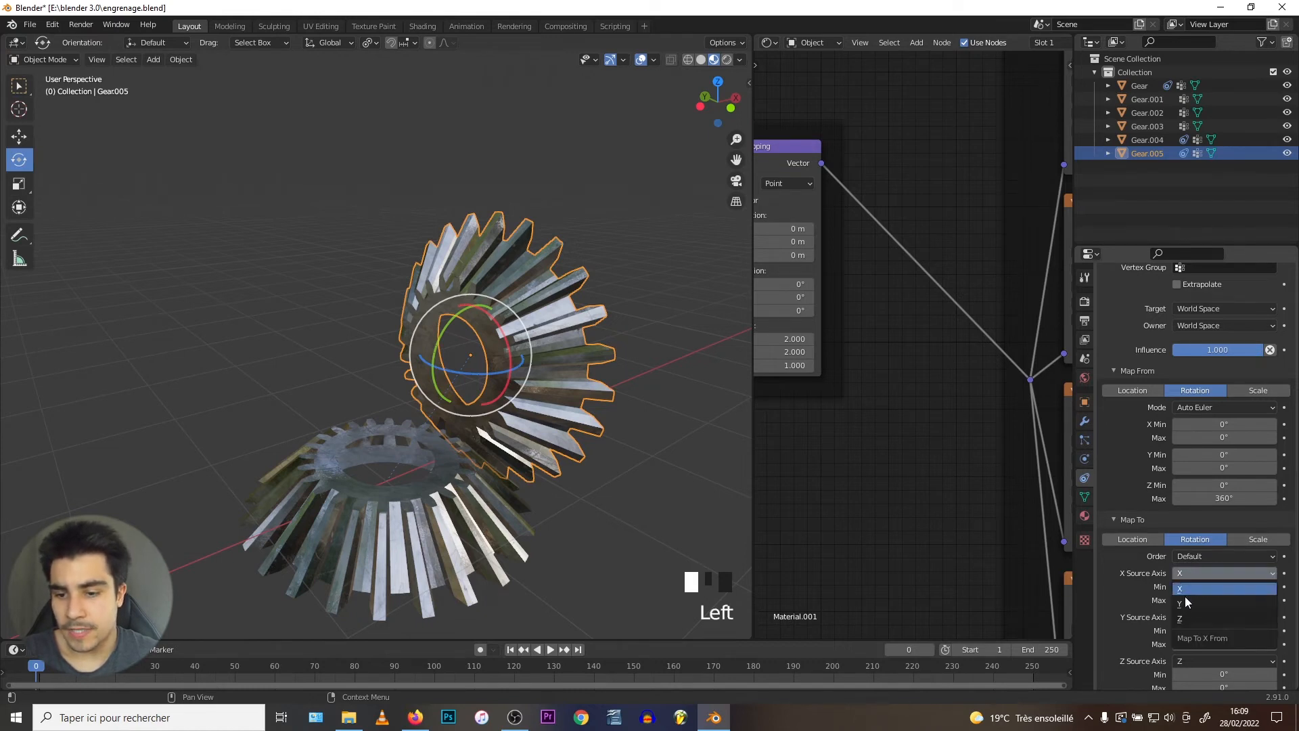
{"action": "left_click", "coordinate": [1184, 618]}
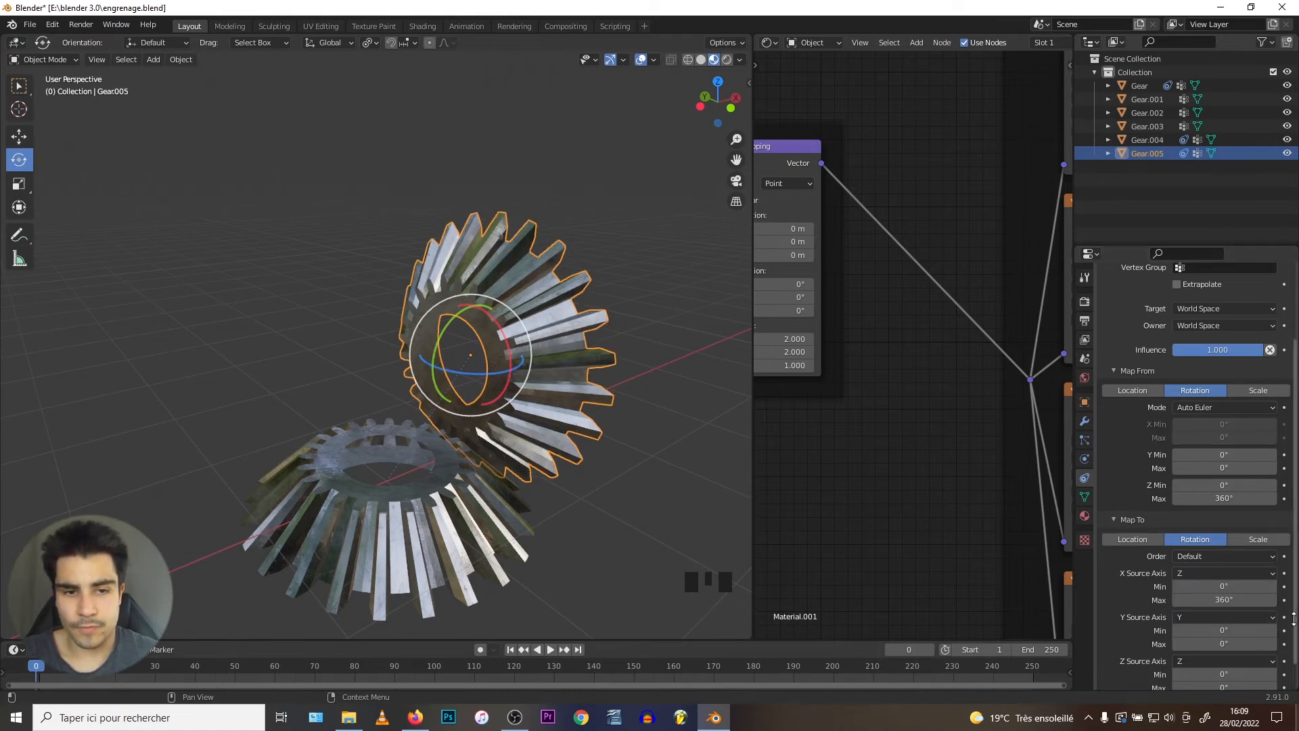
- Rotate Gear.002 about Z to check how Gear.005 follows with the new source axis, and undo the rotation
{"action": "left_click", "coordinate": [397, 560]}
{"action": "left_click_drag", "start_coordinate": [380, 513], "coordinate": [436, 540]}
{"action": "key", "text": "ctrl+z"}
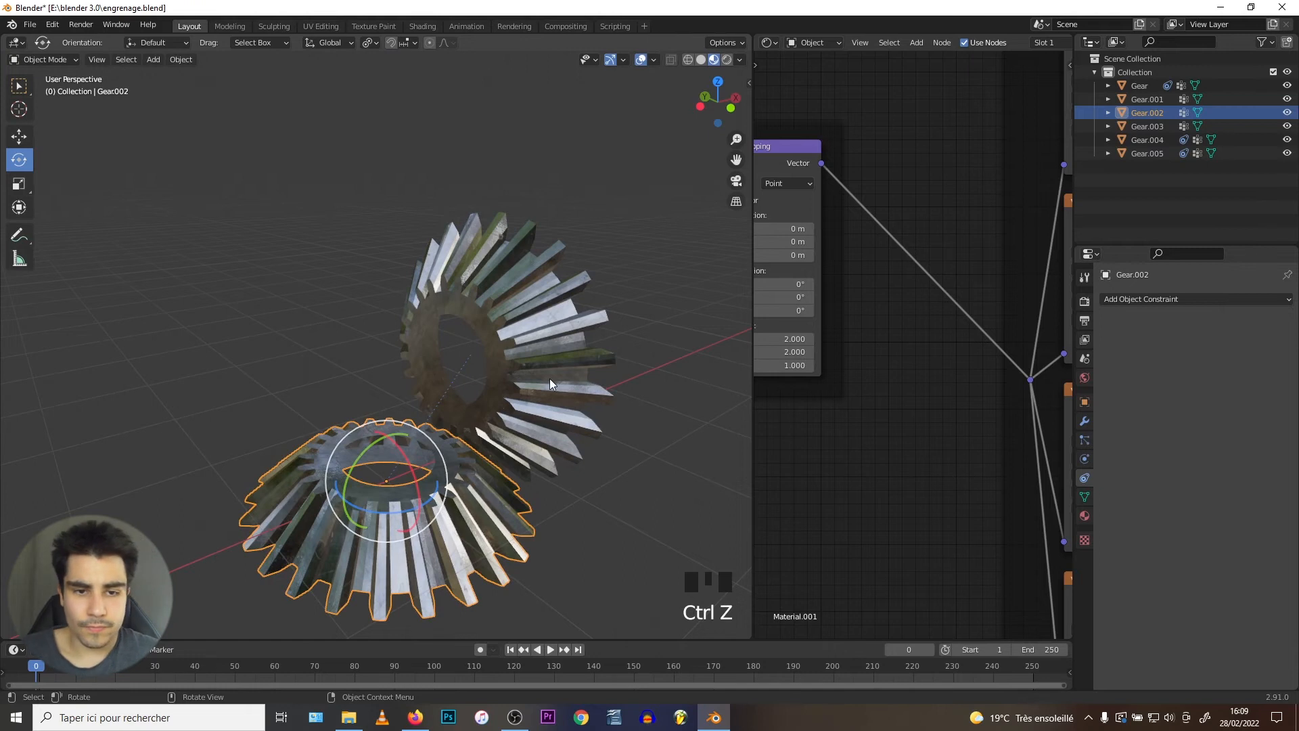
- Enable Extrapolate on Gear.005's Transformation constraint
{"action": "left_click", "coordinate": [541, 348]}
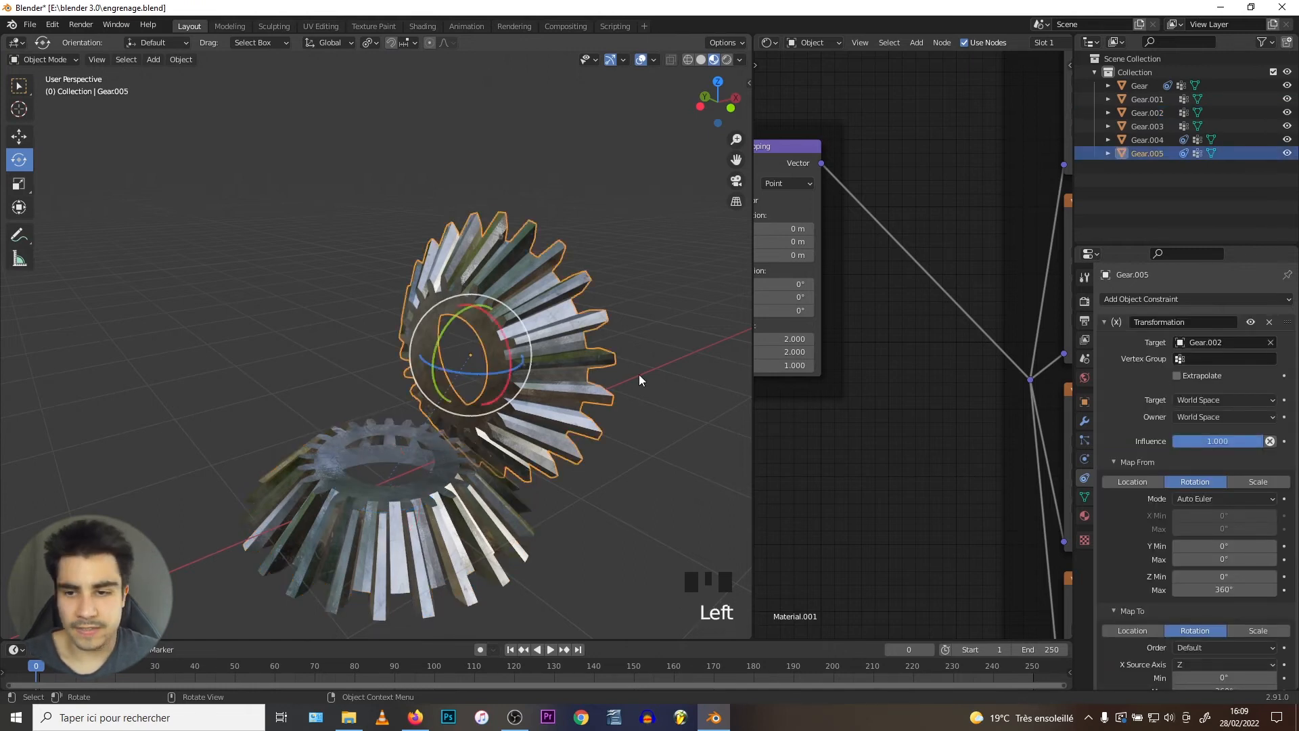
{"action": "left_click", "coordinate": [1178, 375]}
- Test the extrapolated constraint by rotating Gear.002 several times about Z, undoing each rotation
{"action": "left_click", "coordinate": [433, 504]}
{"action": "left_click_drag", "start_coordinate": [433, 505], "coordinate": [409, 469]}
{"action": "key", "text": "ctrl+z"}
{"action": "left_click_drag", "start_coordinate": [382, 512], "coordinate": [427, 480]}
{"action": "key", "text": "ctrl+z"}
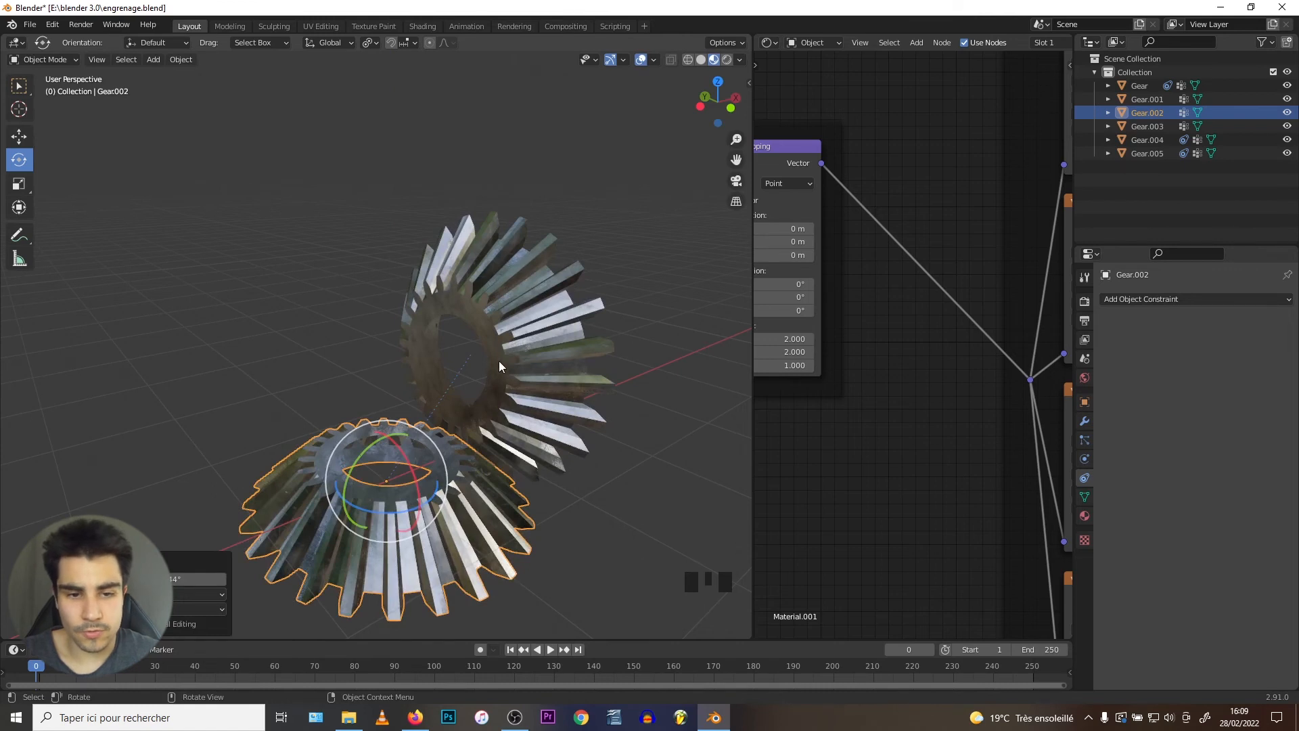
{"action": "key", "text": "ctrl+z"}
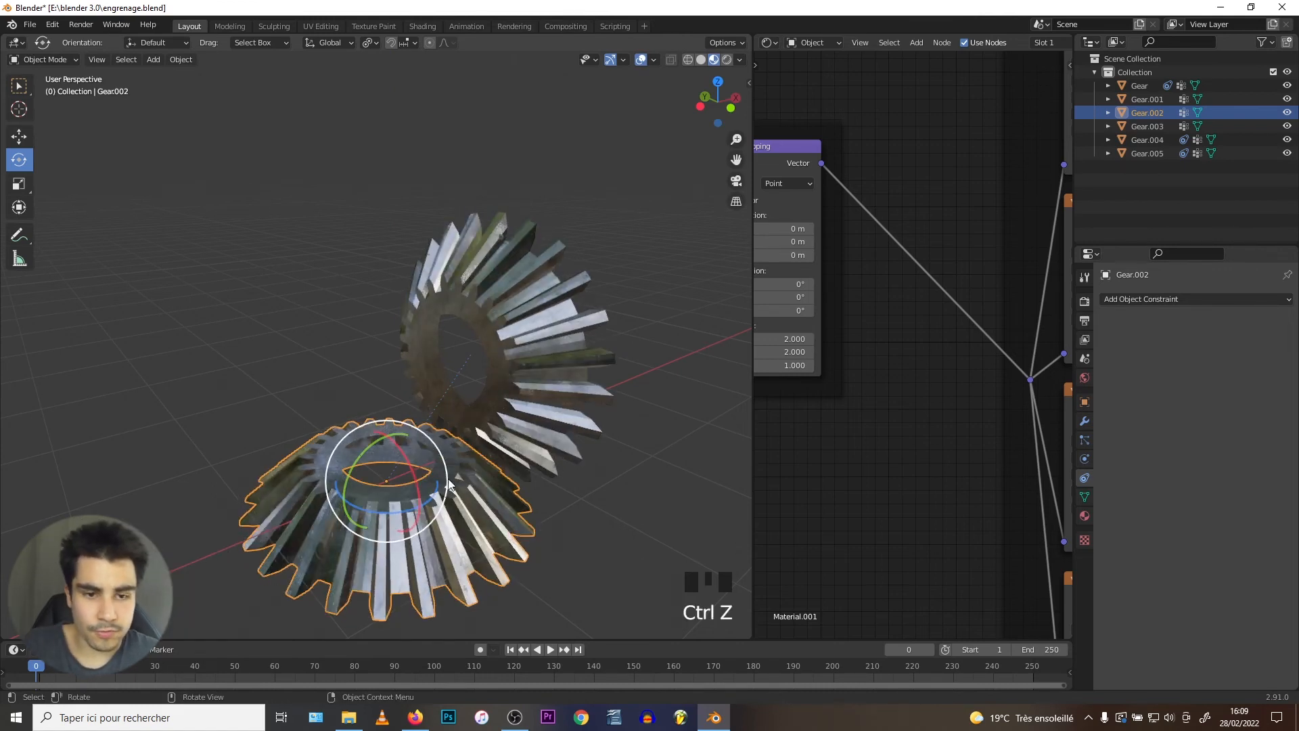
- Set the Z Max of the Map From rotation to -360° on Gear.005 to reverse its turning direction
{"action": "left_click", "coordinate": [530, 421]}
{"action": "scroll", "coordinate": [1212, 581], "scroll_direction": "down", "scroll_amount": 1}
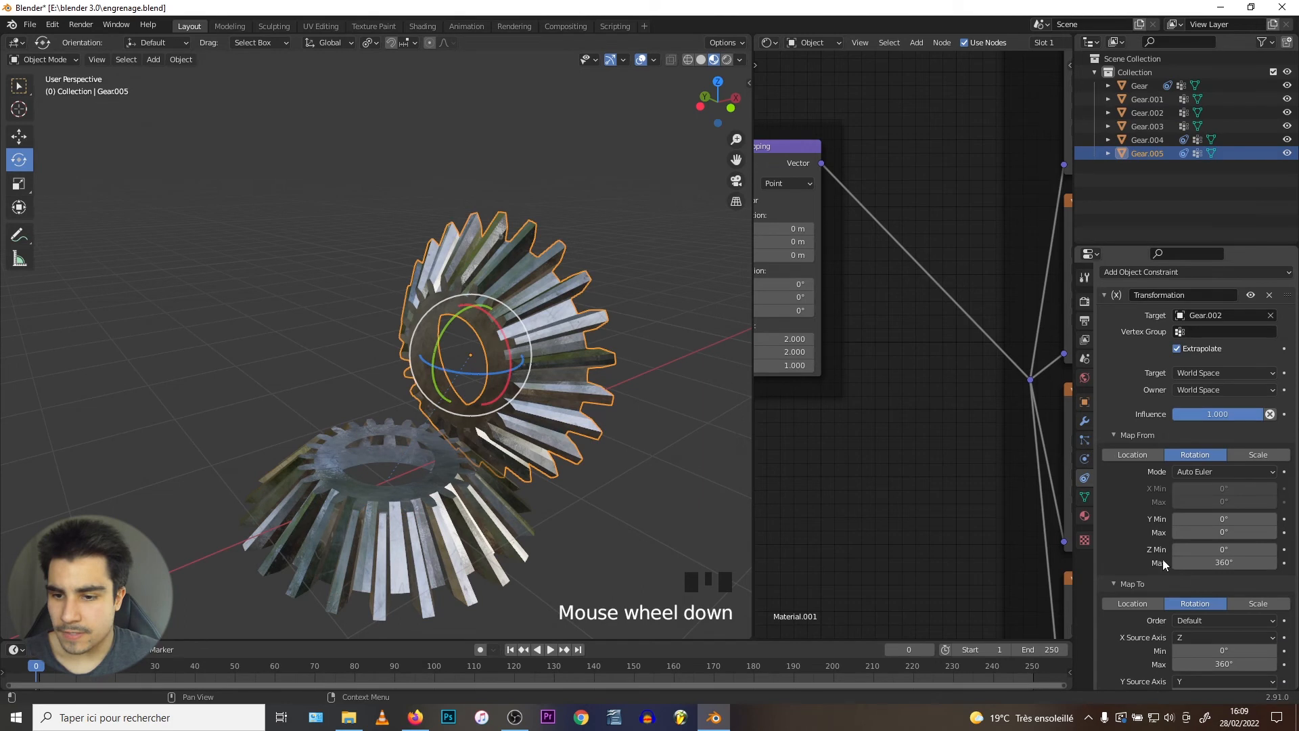
{"action": "scroll", "coordinate": [1163, 563], "scroll_direction": "down", "scroll_amount": 2}
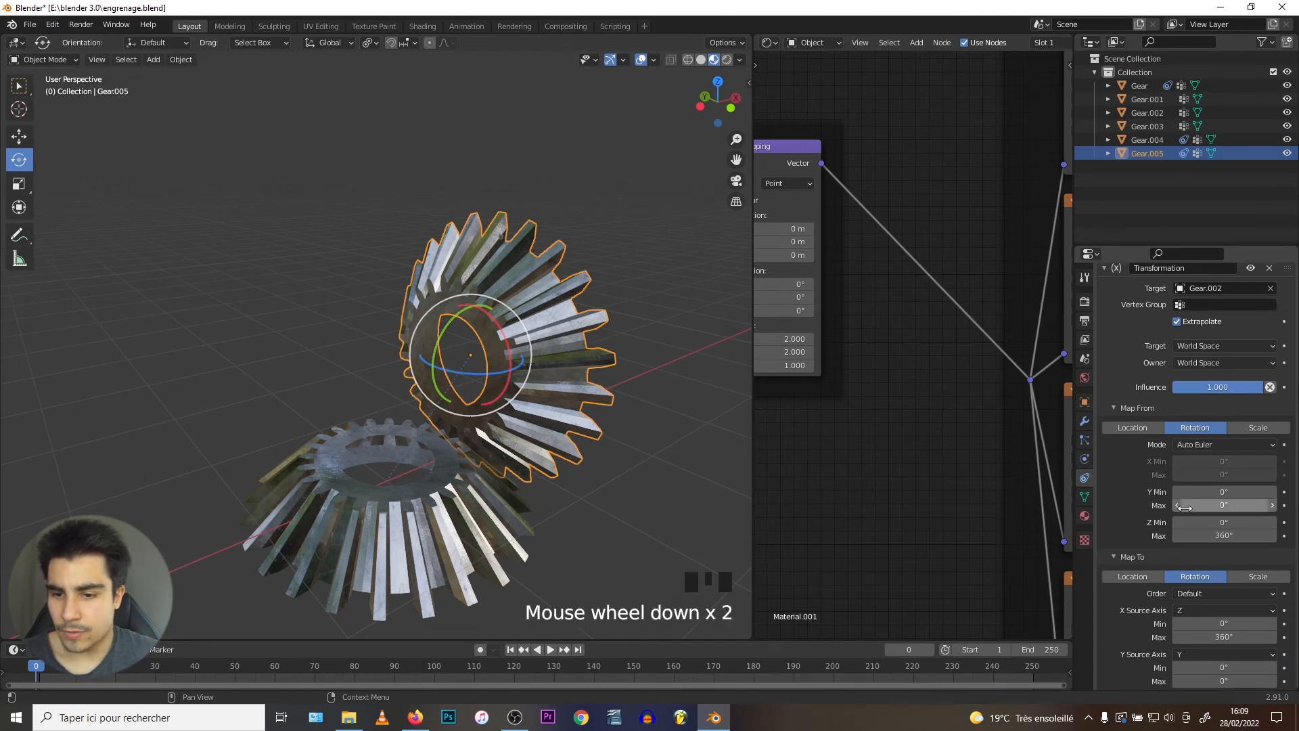
{"action": "left_click", "coordinate": [1191, 536]}
{"action": "left_click", "coordinate": [1175, 537]}
{"action": "type", "text": "-"}
{"action": "key", "text": "Return"}
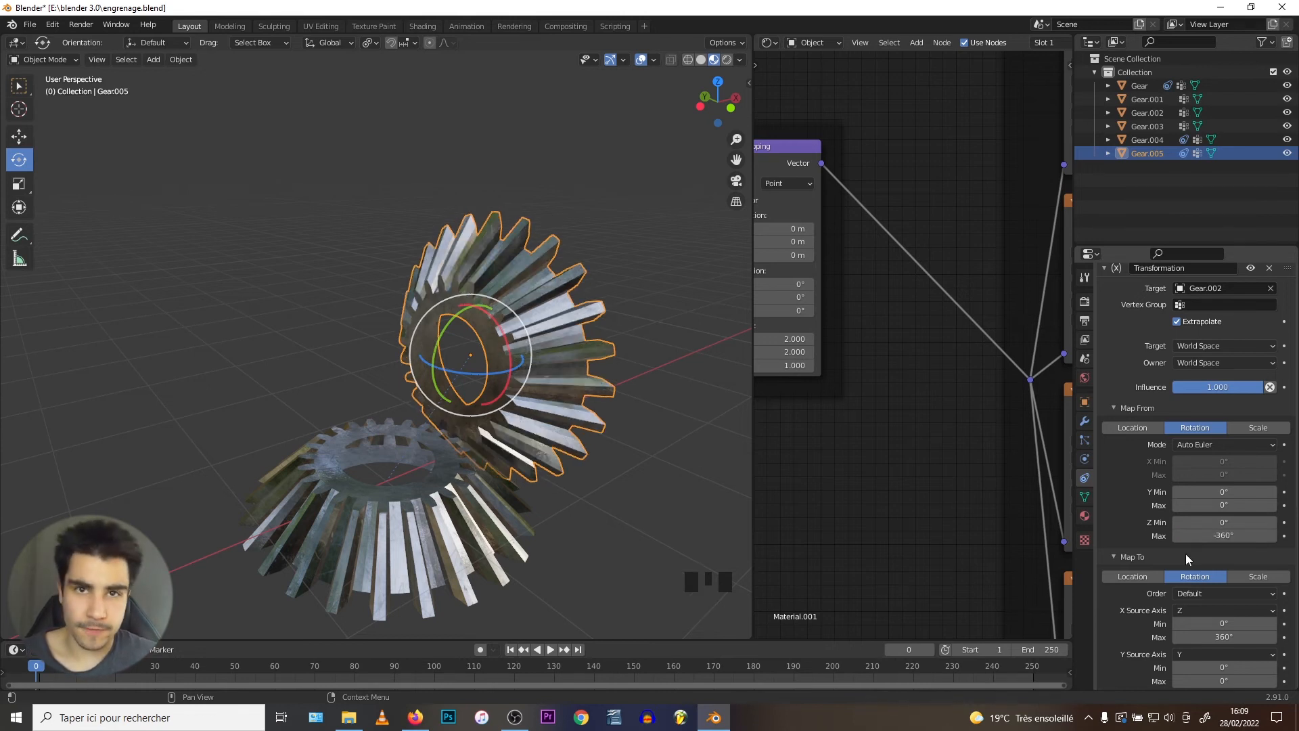
- Rotate Gear.002 about Z to check the reversed meshing with Gear.005, and undo the rotation
{"action": "left_click", "coordinate": [454, 532]}
{"action": "left_click_drag", "start_coordinate": [376, 513], "coordinate": [406, 514]}
{"action": "key", "text": "ctrl+z"}
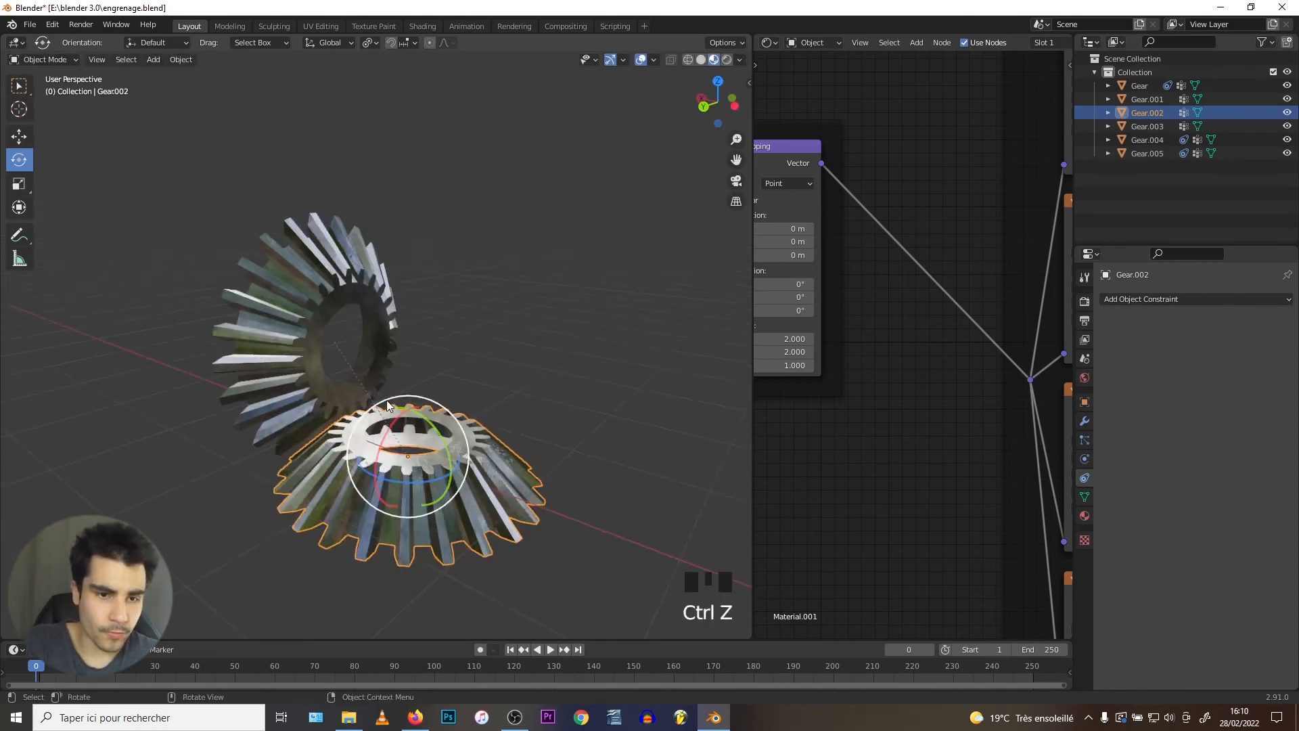
{"action": "middle_click_drag", "start_coordinate": [387, 401], "coordinate": [489, 437], "text": "shift"}
{"action": "scroll", "coordinate": [358, 395], "scroll_direction": "down", "scroll_amount": 2}
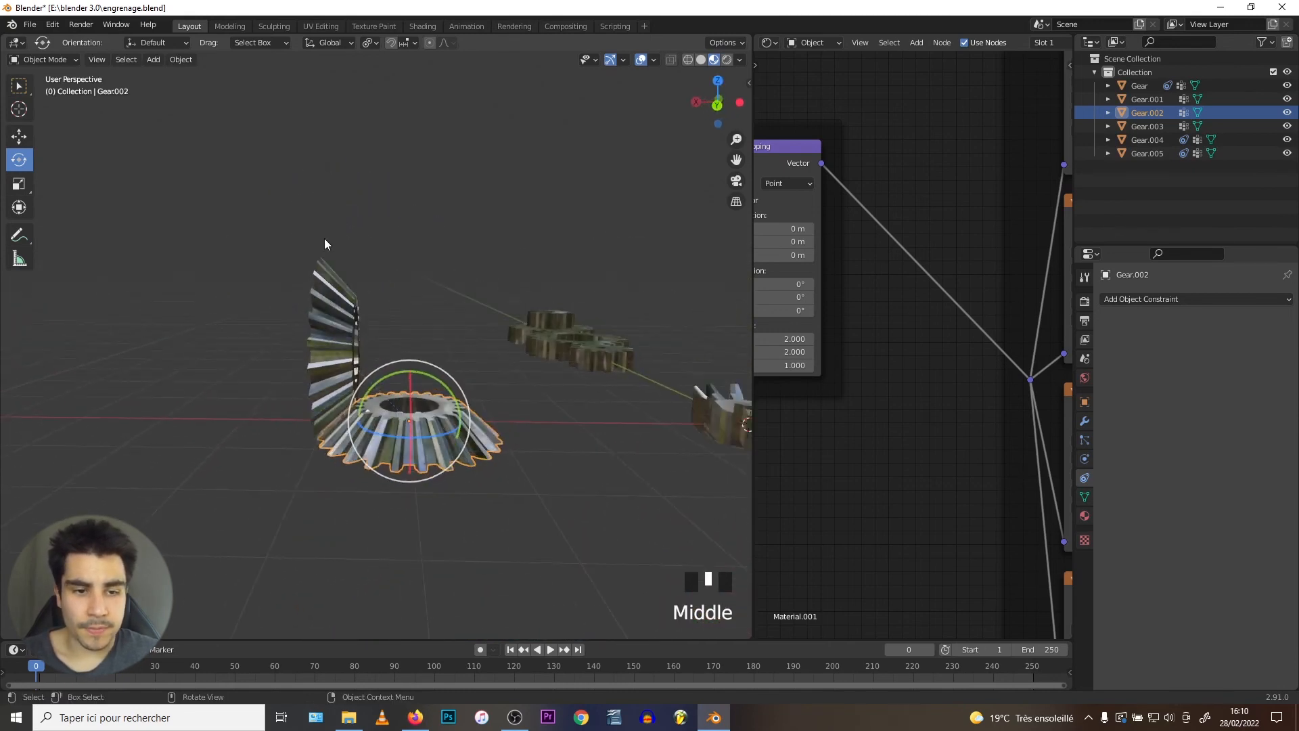
{"action": "middle_click_drag", "start_coordinate": [325, 244], "coordinate": [175, 469]}
{"action": "scroll", "coordinate": [171, 478], "scroll_direction": "up", "scroll_amount": 6}
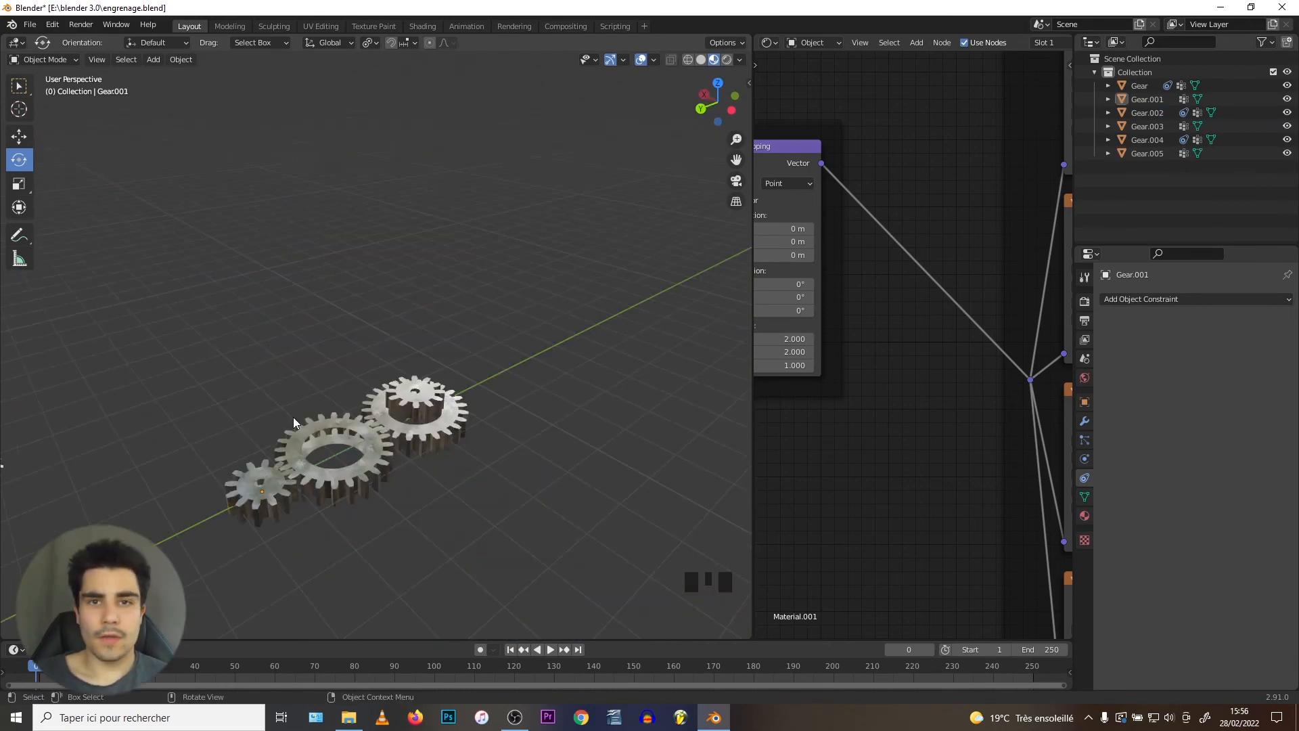